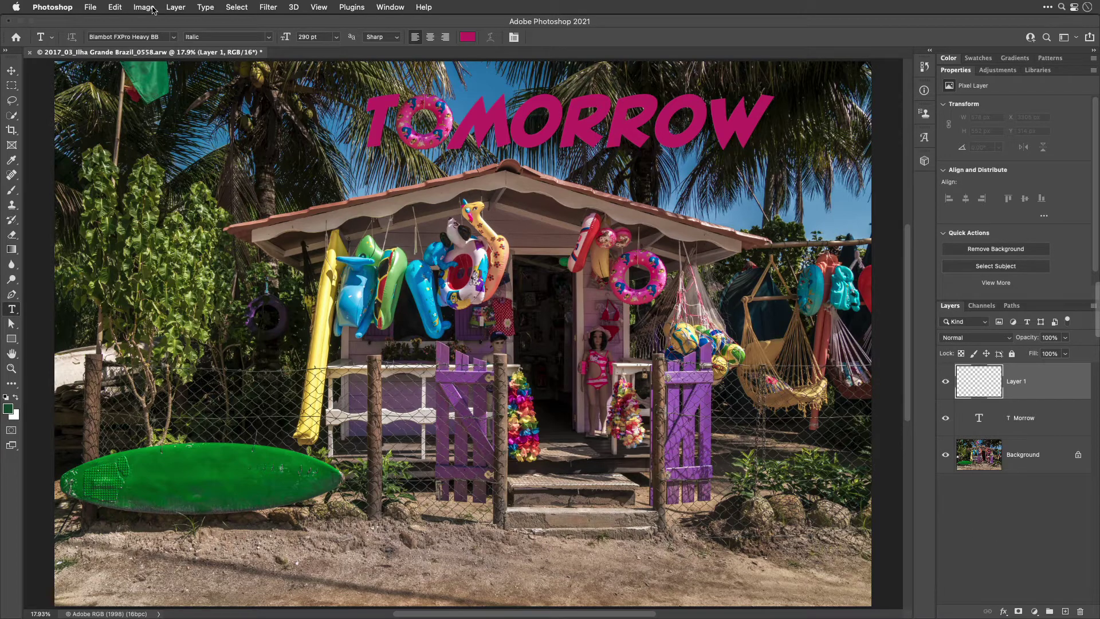
Step back through the recent edits with repeated undo until only the Background layer remains.
{"action": "left_click", "coordinate": [114, 7]}
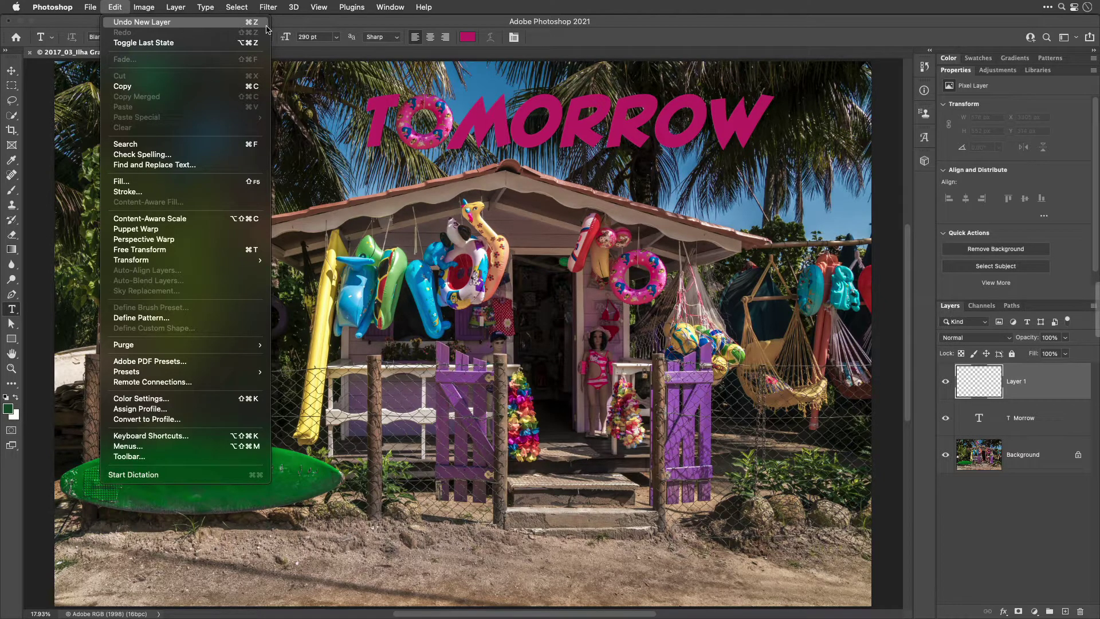
{"action": "left_click", "coordinate": [145, 5]}
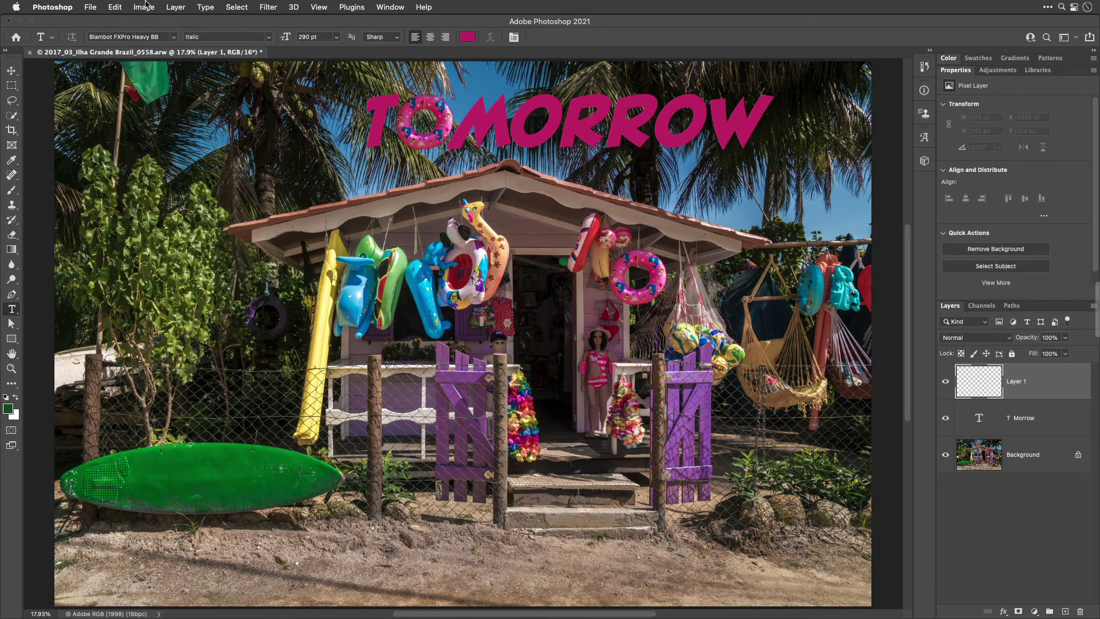
{"action": "key", "text": "super+z"}
{"action": "key", "text": "super+z"}
{"action": "key", "text": "super+shift+z"}
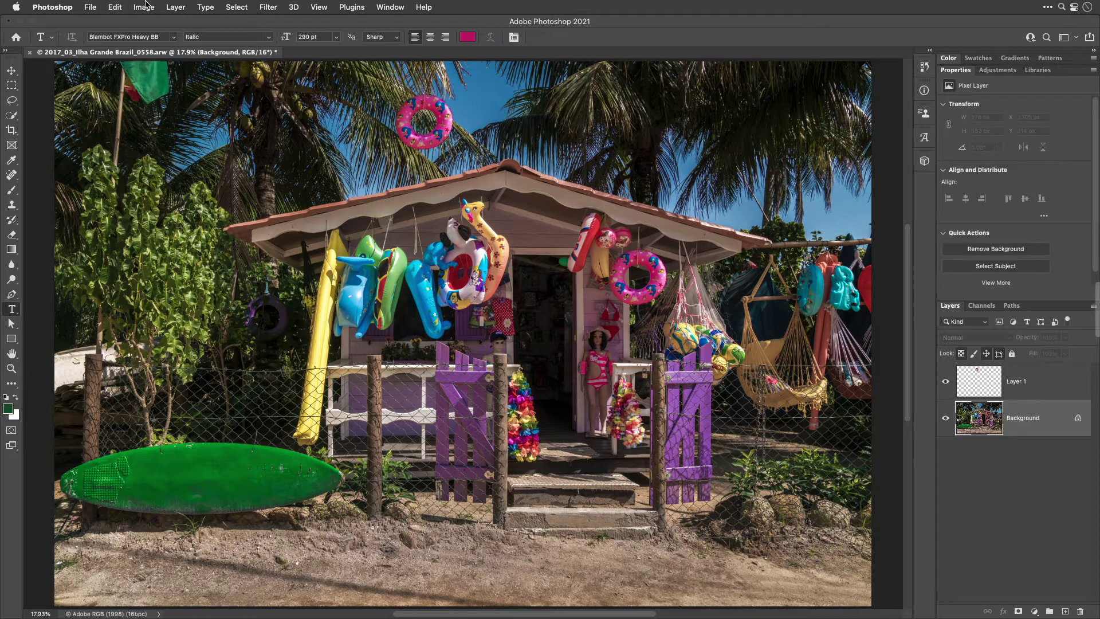
{"action": "key", "text": "super+shift+z"}
{"action": "key", "text": "super+shift+z"}
{"action": "key", "text": "super+shift+z"}
{"action": "key", "text": "super+shift+z"}
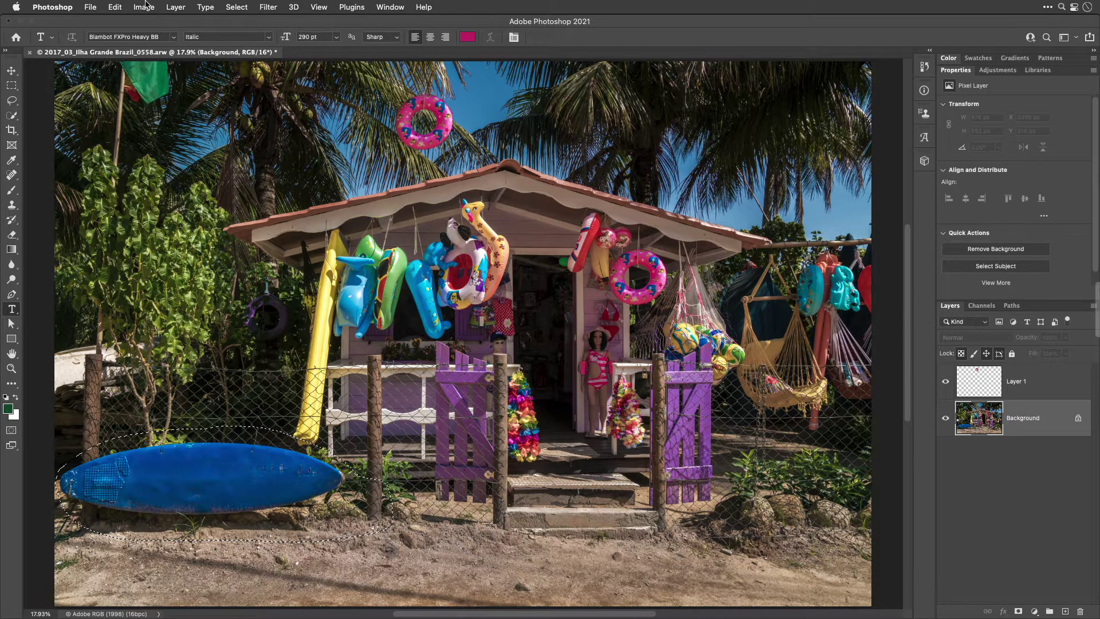
{"action": "key", "text": "super+shift+z"}
{"action": "key", "text": "super+shift+z"}
{"action": "key", "text": "super+shift+z"}
{"action": "key", "text": "super+shift+z"}
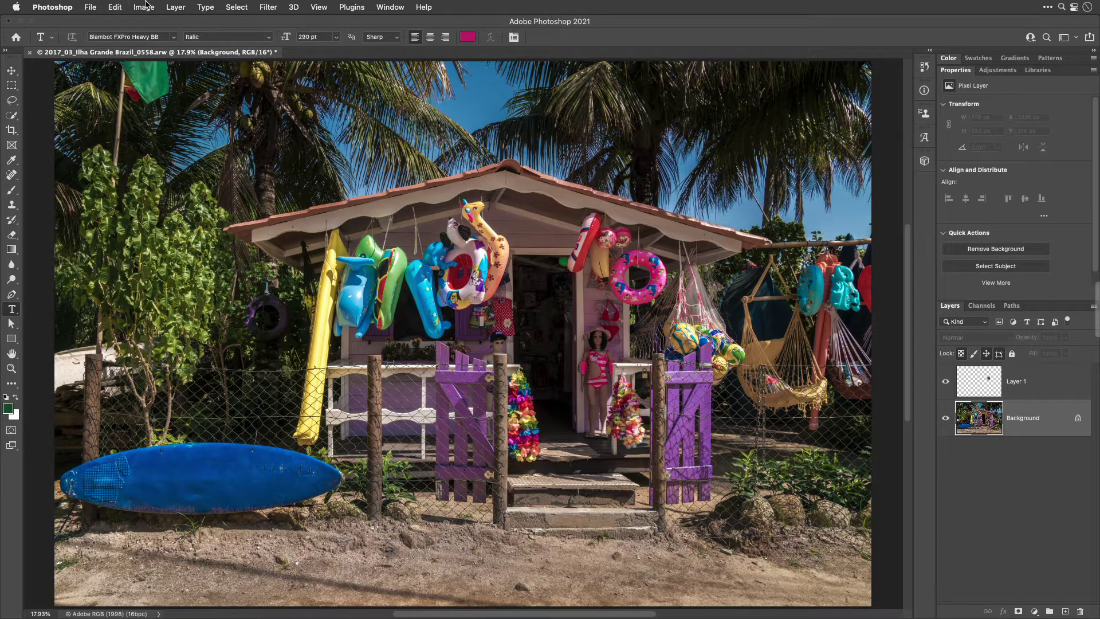
{"action": "key", "text": "super+shift+z"}
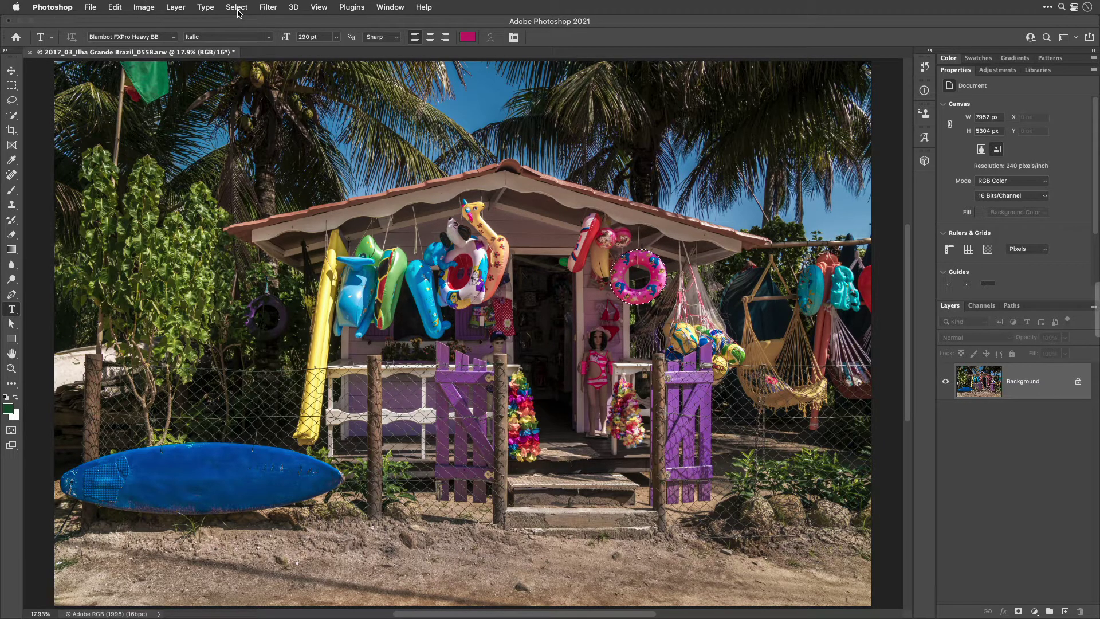
Save the current selection to a new document, Untitled-1.
{"action": "left_click", "coordinate": [237, 9]}
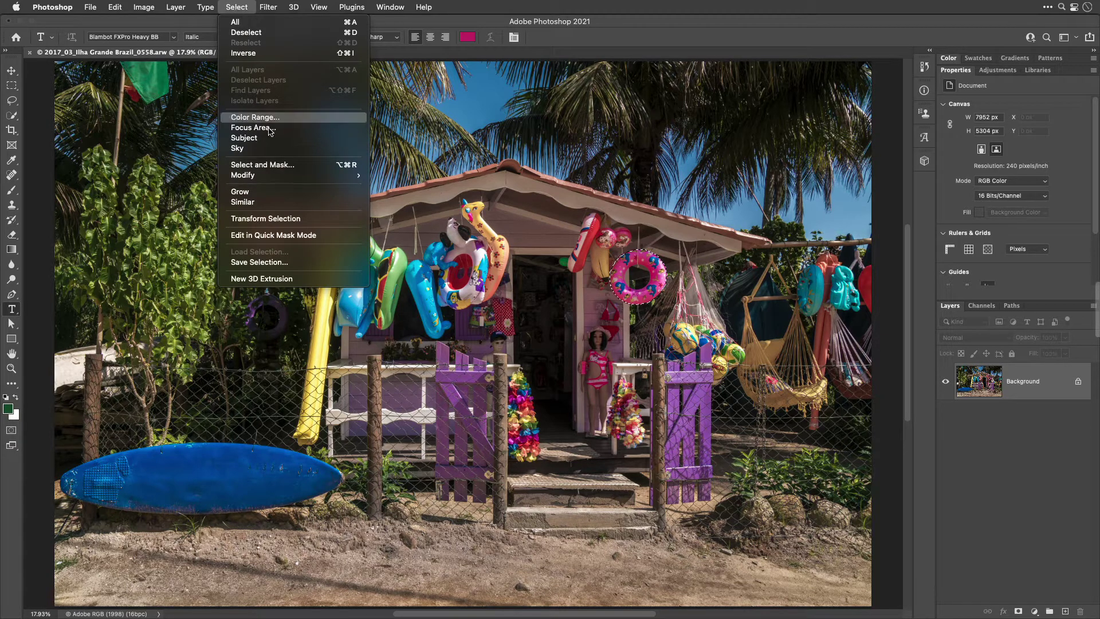
{"action": "left_click", "coordinate": [284, 263]}
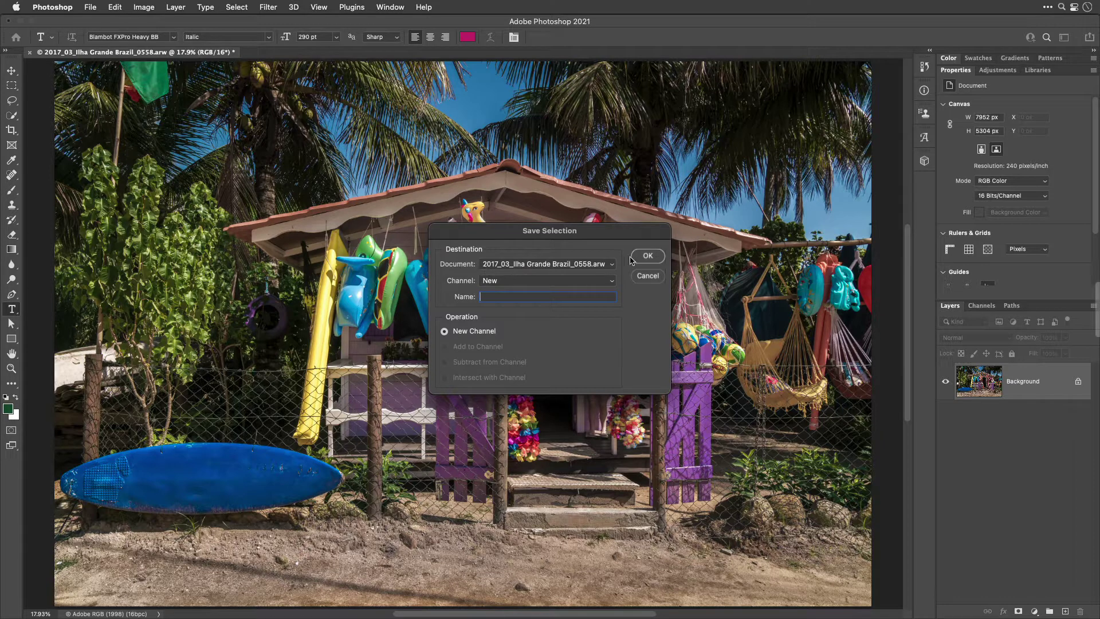
{"action": "left_click", "coordinate": [611, 264]}
{"action": "left_click", "coordinate": [599, 279]}
{"action": "left_click", "coordinate": [646, 255]}
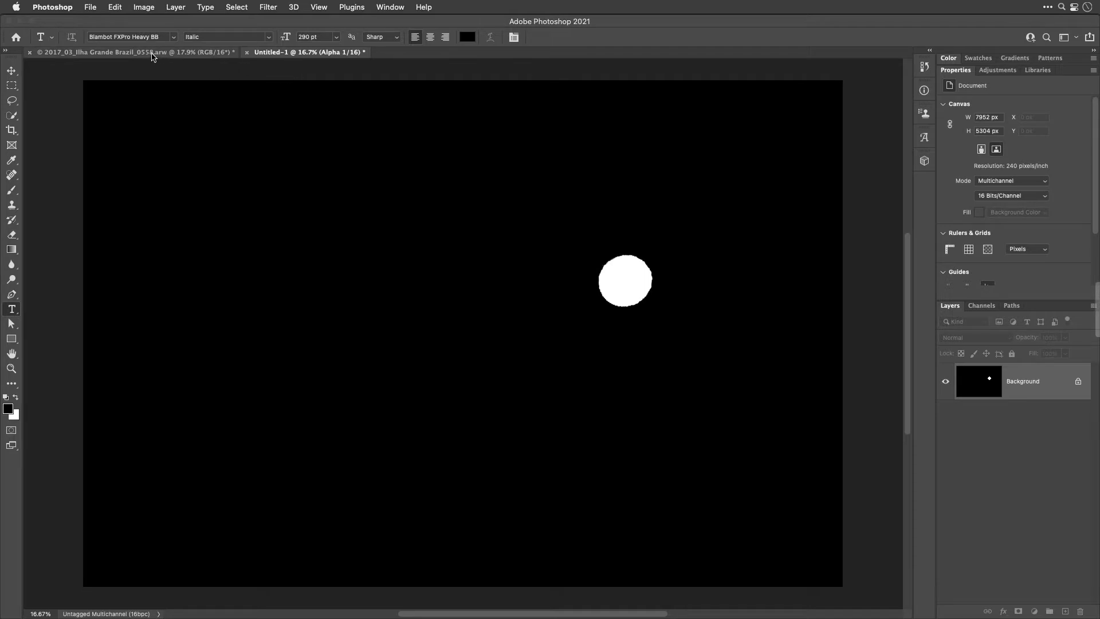
On the beach photo, show and enlarge the History panel, then jump to the New Layer state.
{"action": "left_click", "coordinate": [152, 53]}
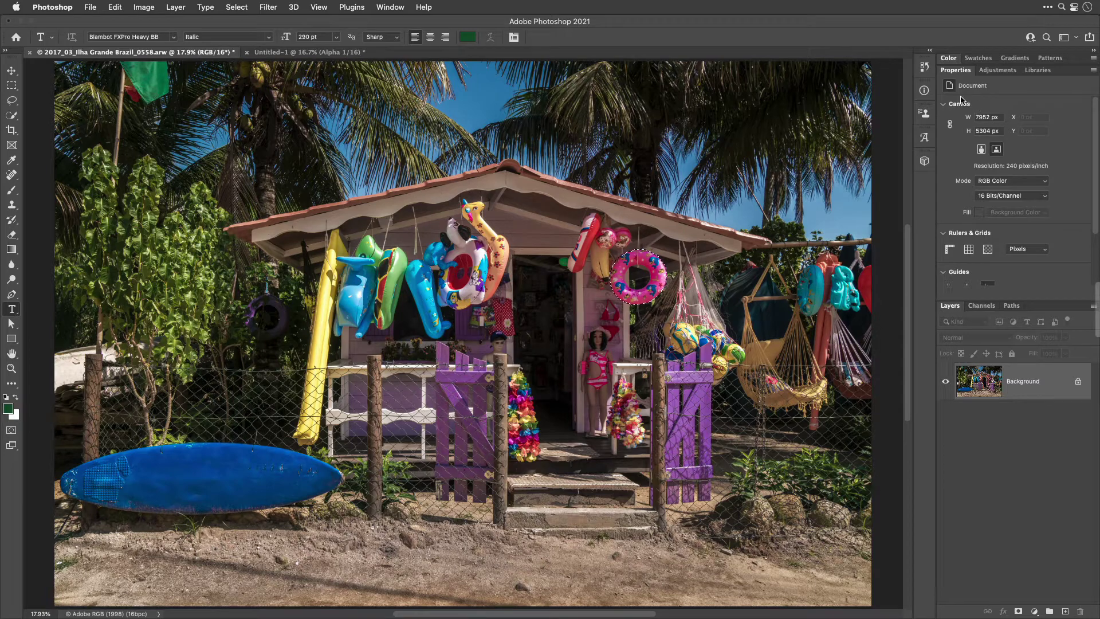
{"action": "left_click", "coordinate": [385, 7]}
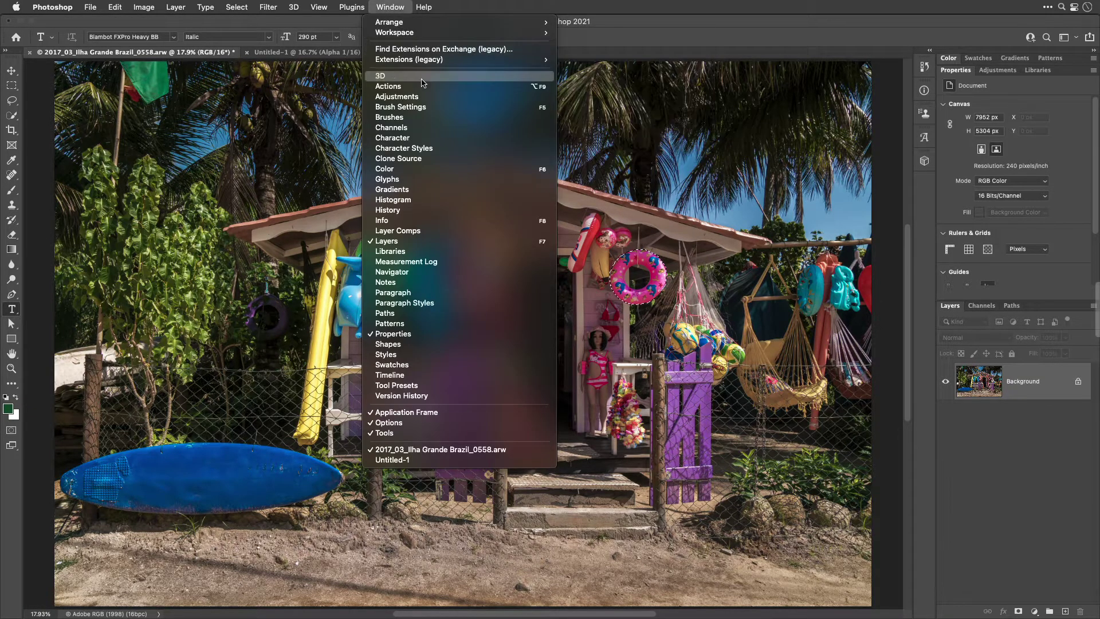
{"action": "left_click", "coordinate": [414, 209]}
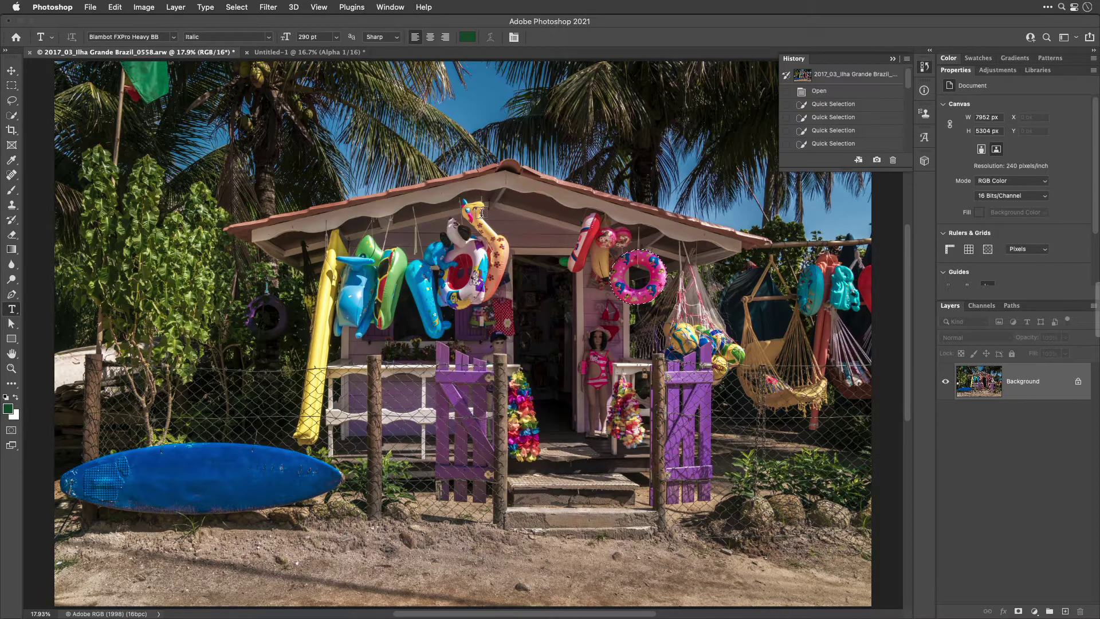
{"action": "left_click_drag", "start_coordinate": [806, 172], "coordinate": [833, 562]}
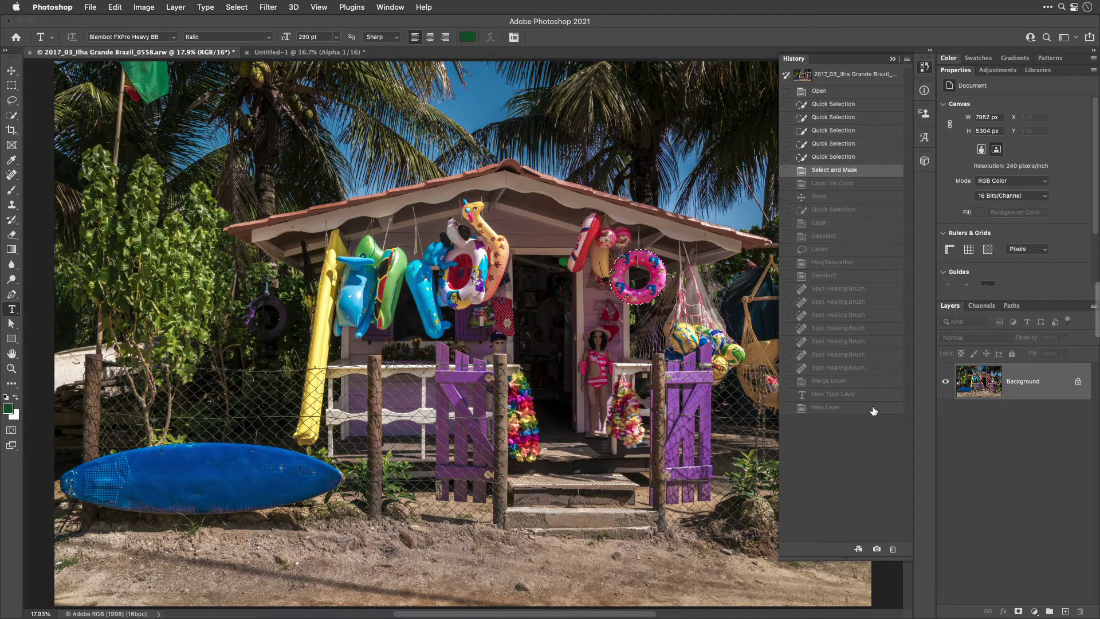
{"action": "left_click", "coordinate": [821, 407]}
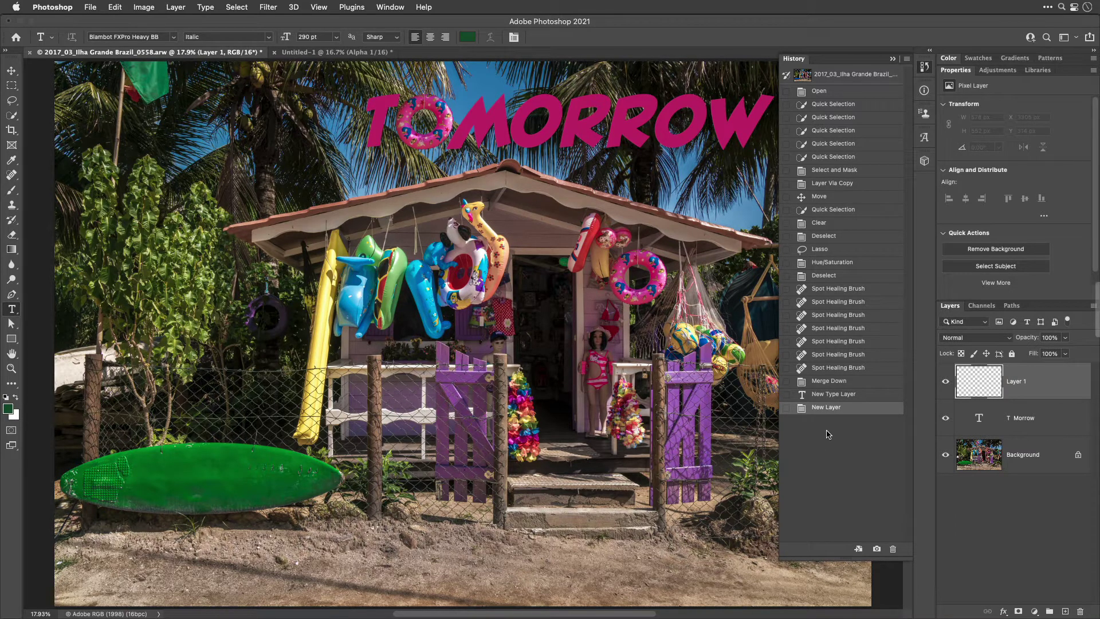
Load the Alpha 1 channel from Untitled-1 as the selection on the beach photo.
{"action": "left_click", "coordinate": [232, 5]}
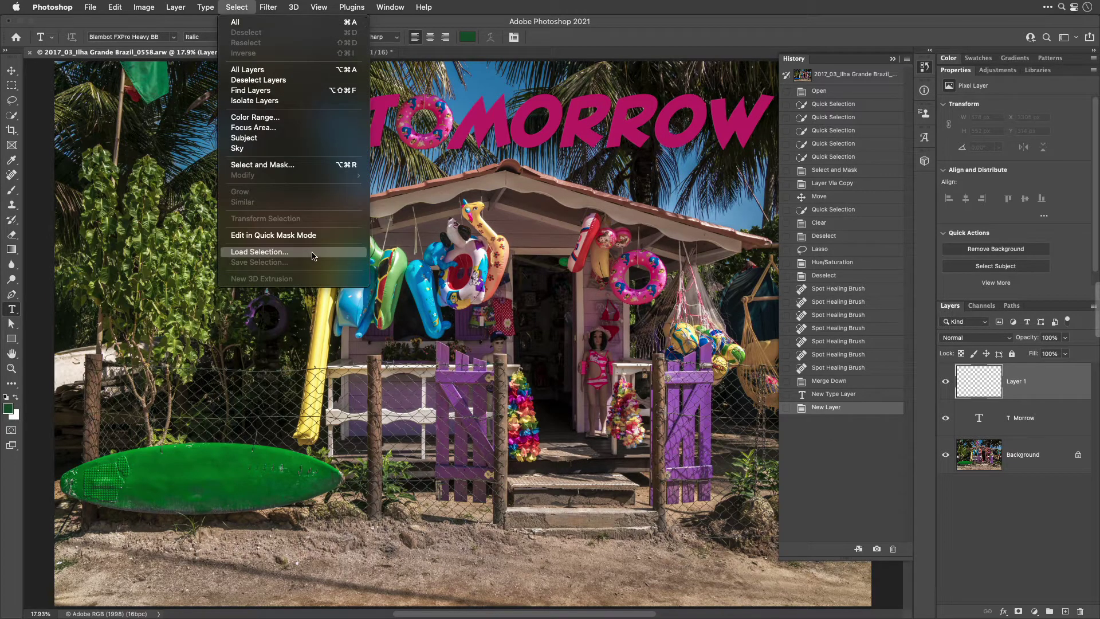
{"action": "left_click", "coordinate": [312, 254]}
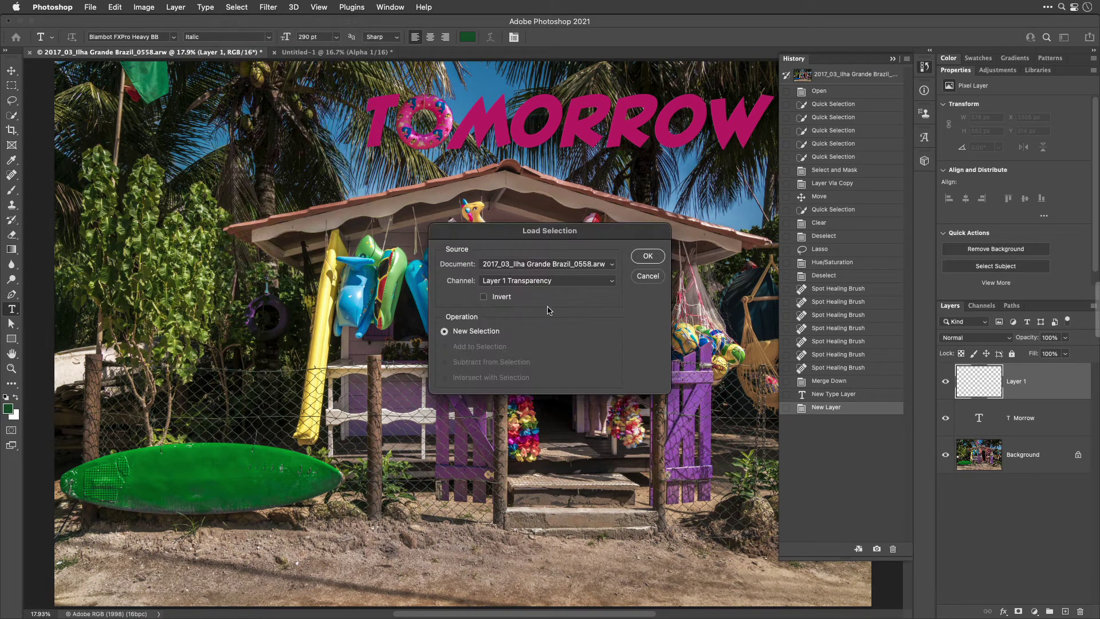
{"action": "left_click", "coordinate": [606, 266]}
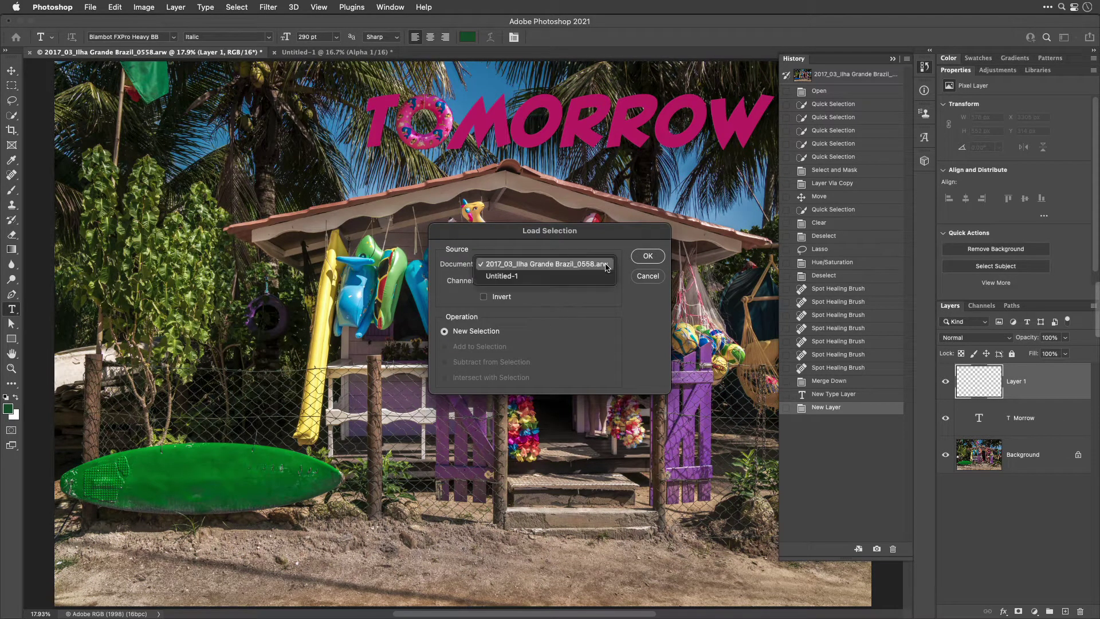
{"action": "left_click", "coordinate": [537, 277]}
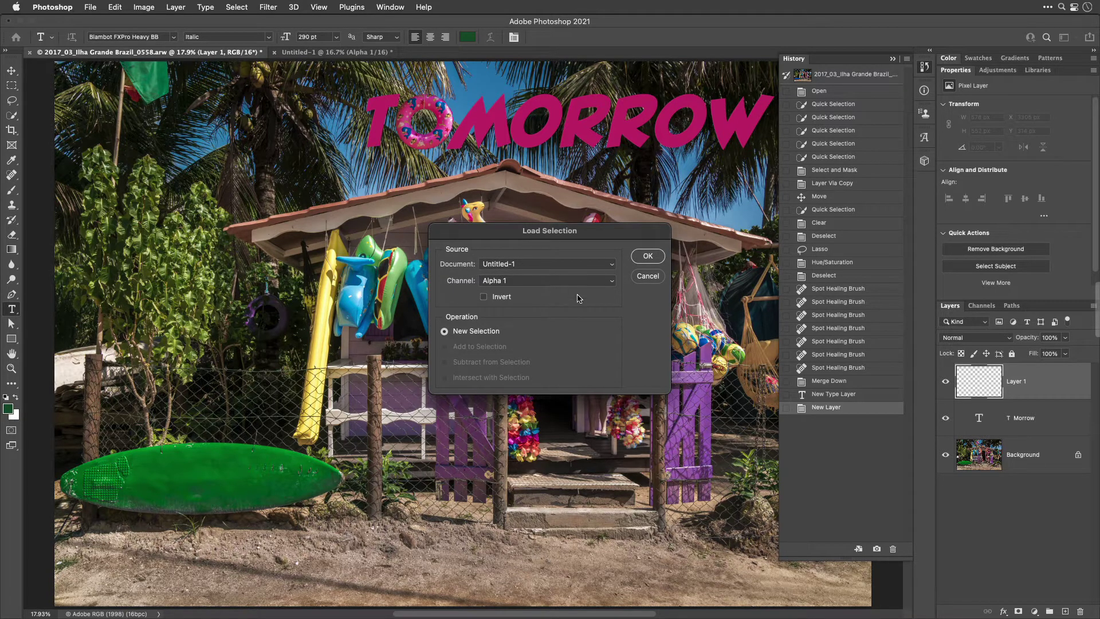
{"action": "left_click", "coordinate": [647, 257]}
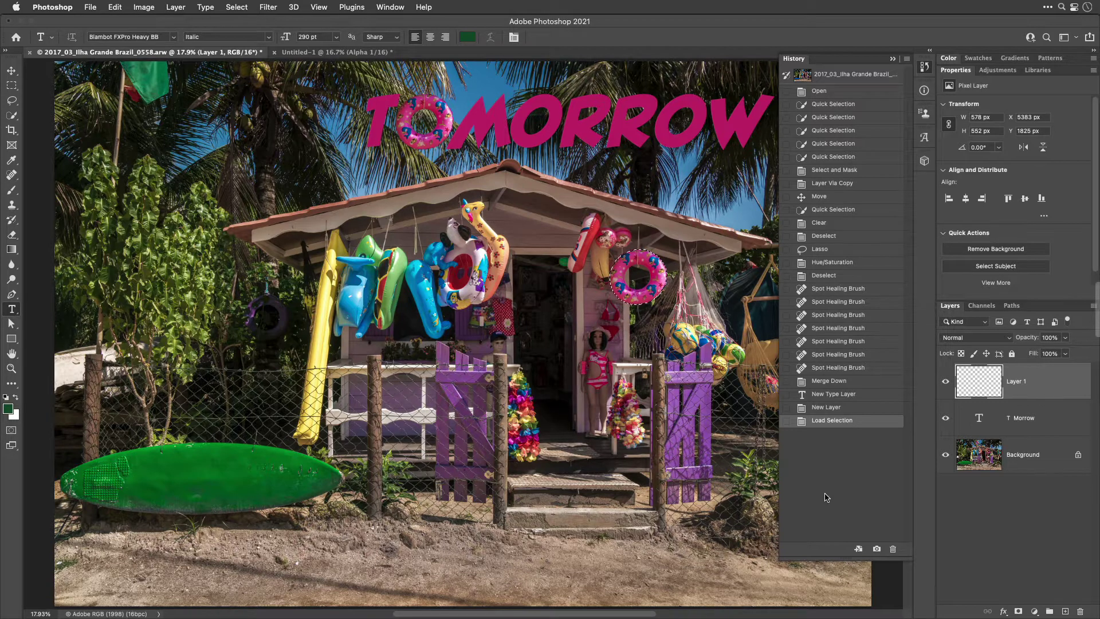
Undo the Load Selection, empty Layer 1 and TOMORROW text steps.
{"action": "key", "text": "ctrl+z"}
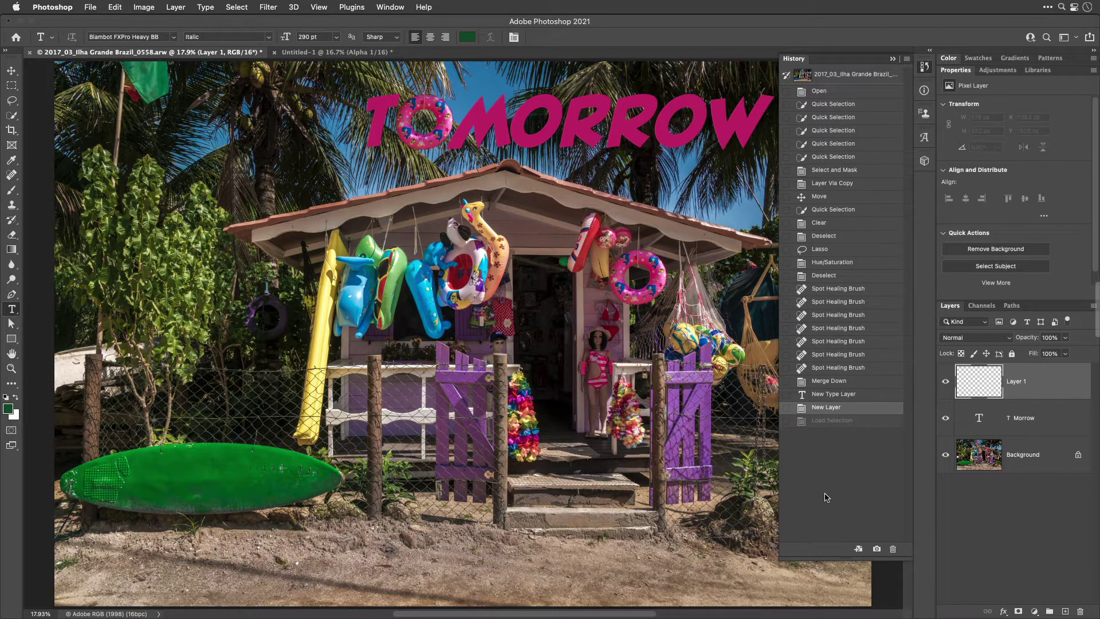
{"action": "key", "text": "ctrl+z"}
{"action": "key", "text": "ctrl+z"}
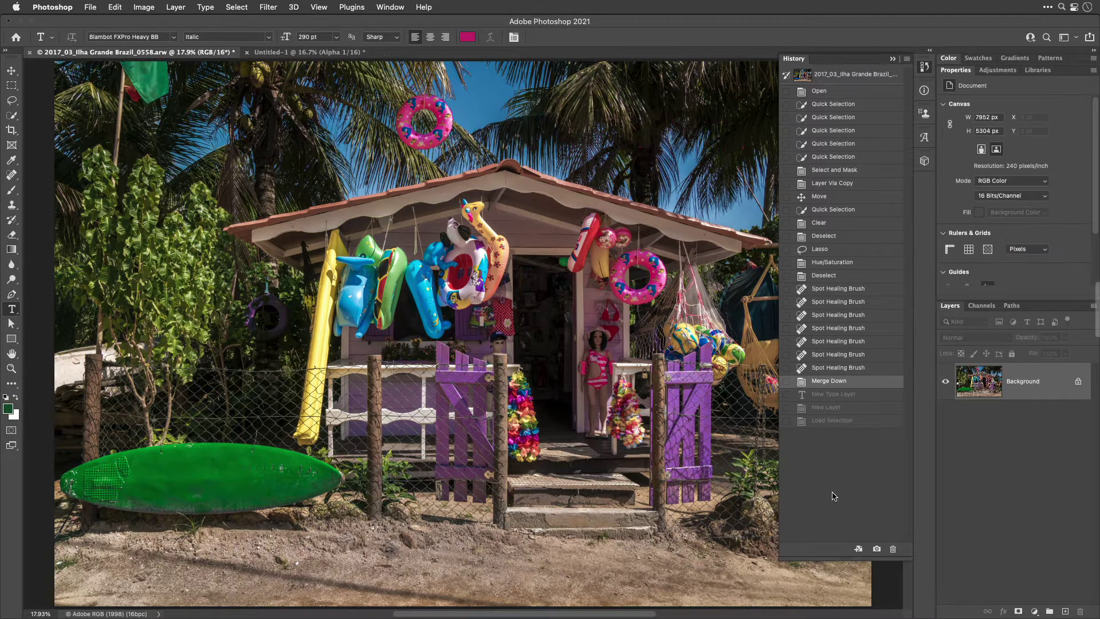
{"action": "key", "text": "ctrl+z"}
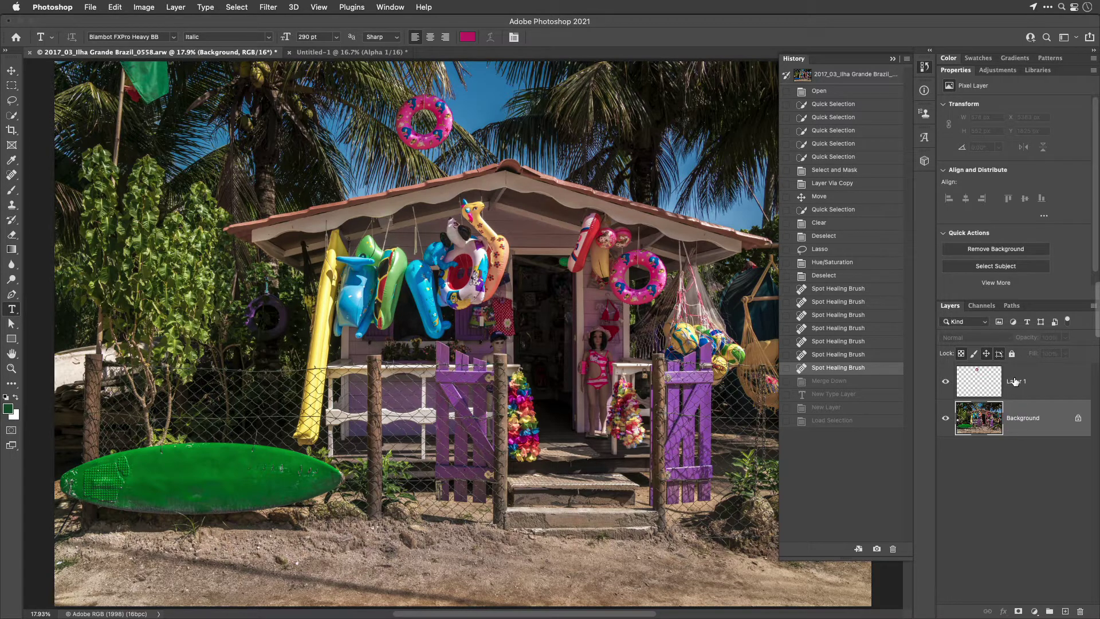
Duplicate Layer 1 into a new document, Untitled-2.
{"action": "left_click_drag", "start_coordinate": [1015, 381], "coordinate": [1064, 611]}
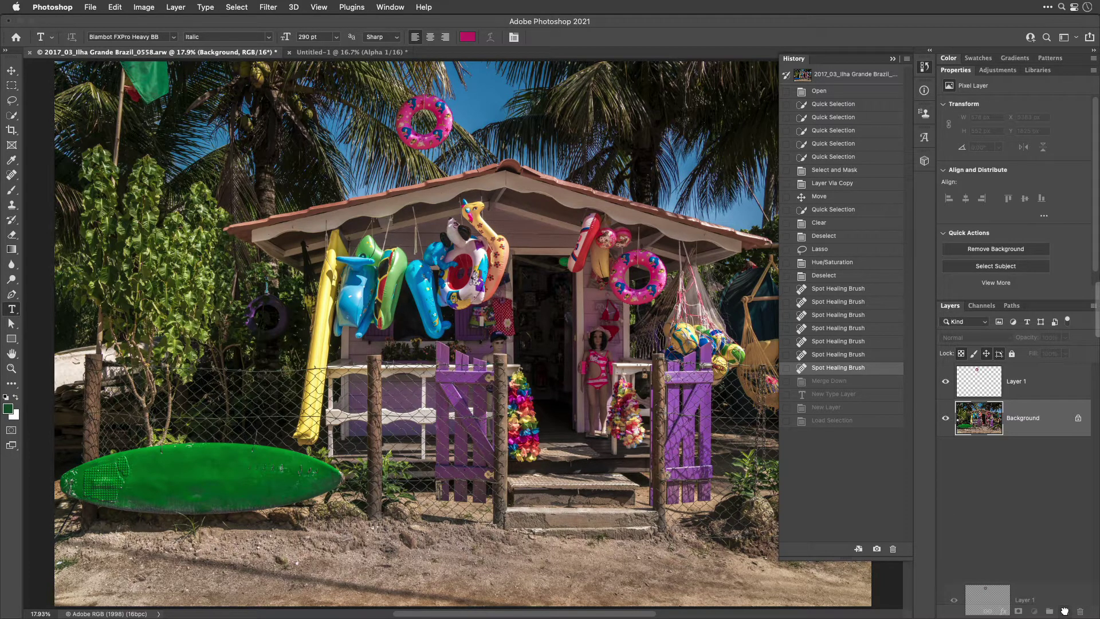
{"action": "left_click_drag", "start_coordinate": [1065, 610], "coordinate": [1065, 612]}
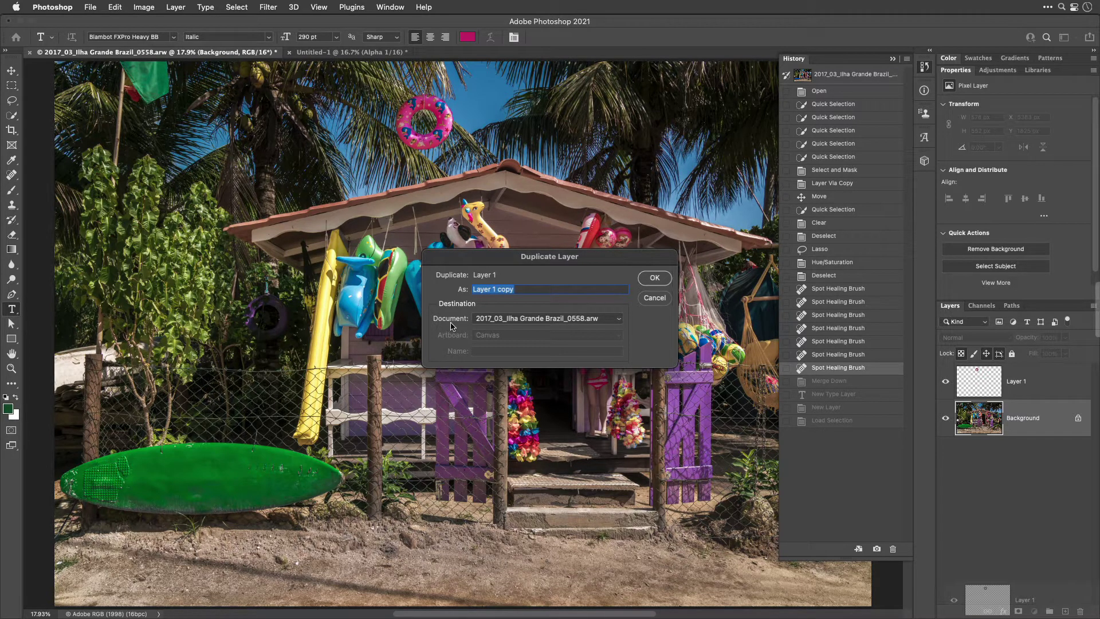
{"action": "left_click", "coordinate": [616, 323]}
{"action": "left_click", "coordinate": [585, 332]}
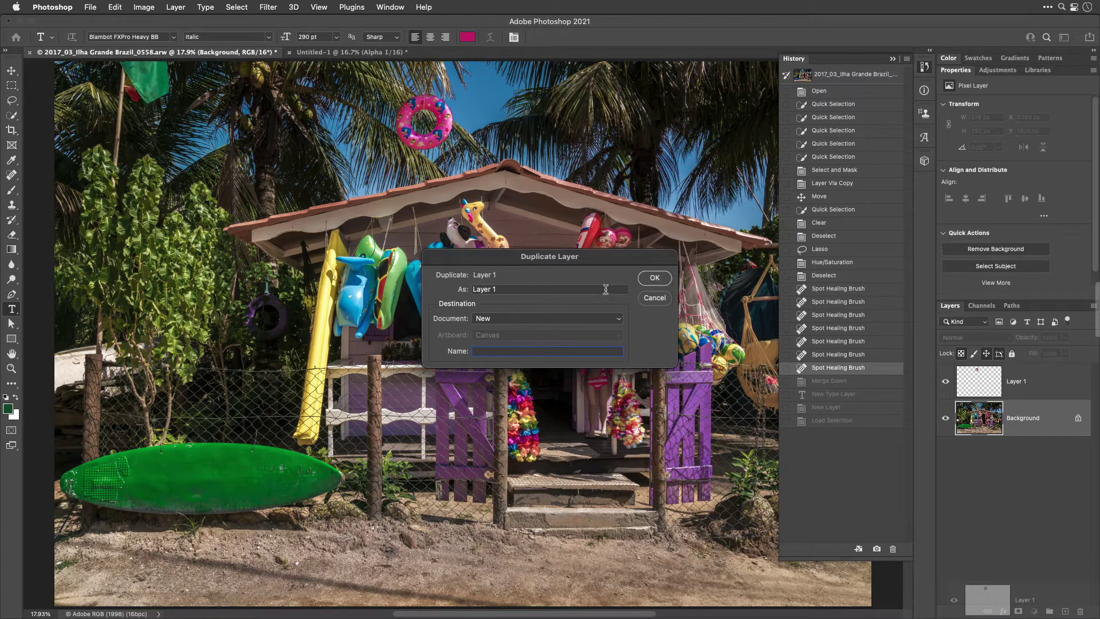
{"action": "left_click", "coordinate": [657, 280]}
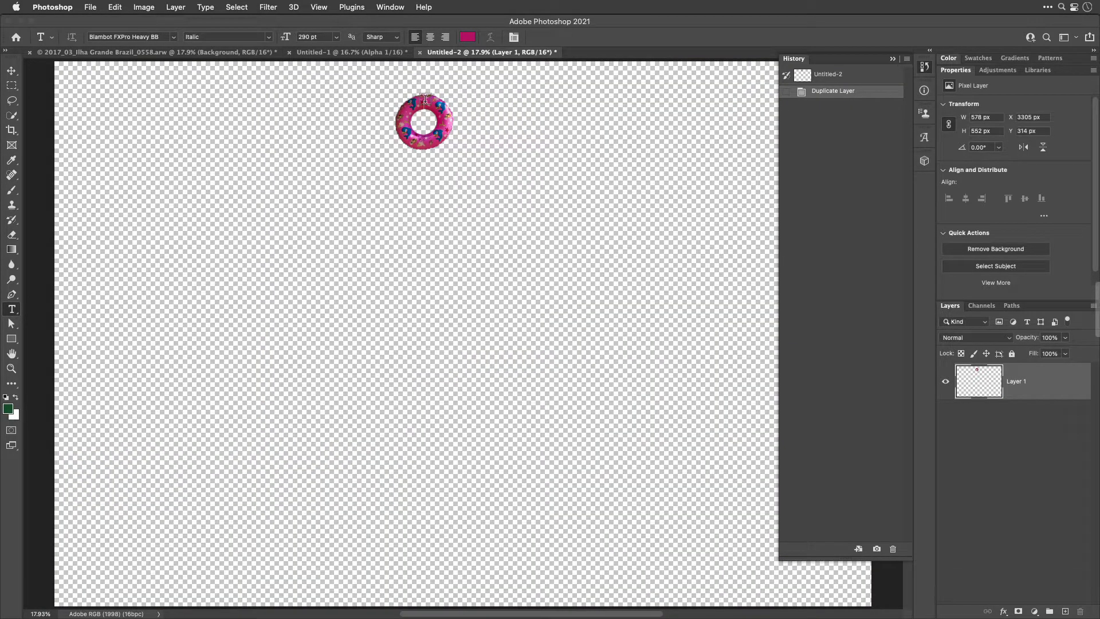
Return to the beach photo and restore its latest Load Selection history state.
{"action": "left_click", "coordinate": [167, 53]}
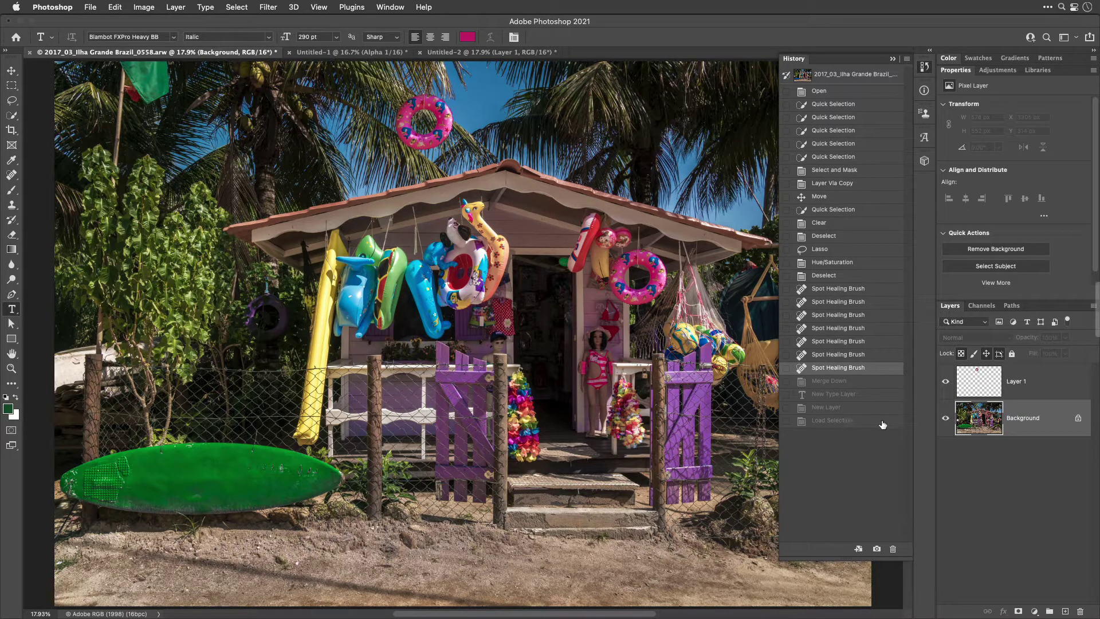
{"action": "left_click", "coordinate": [830, 421]}
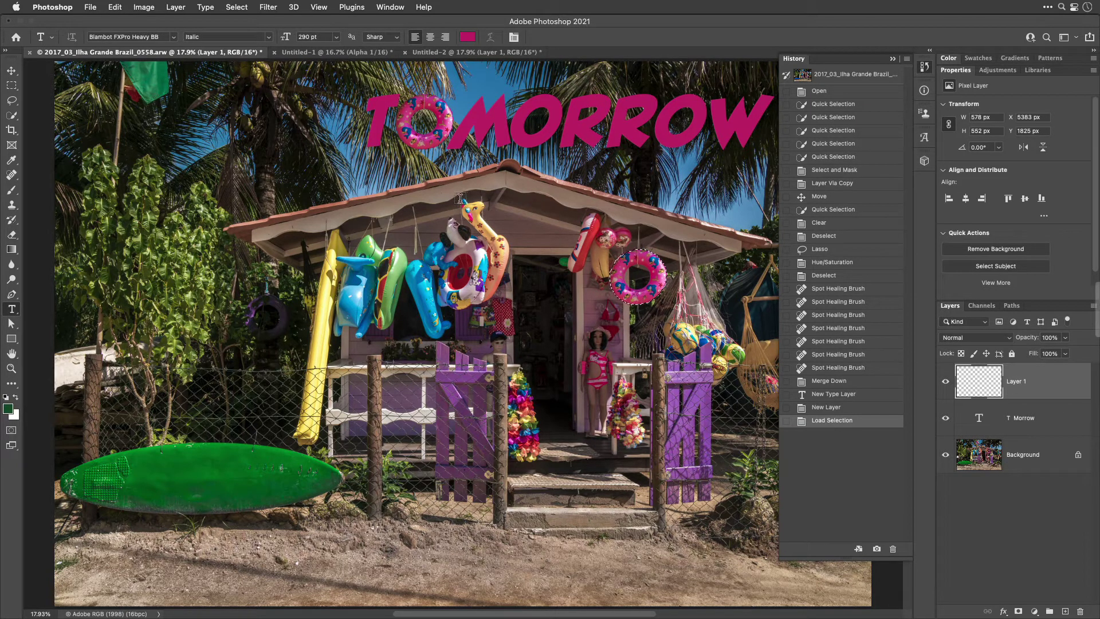
Duplicate the ring layer from Untitled-2 into the Brazil beach photo.
{"action": "left_click", "coordinate": [484, 57]}
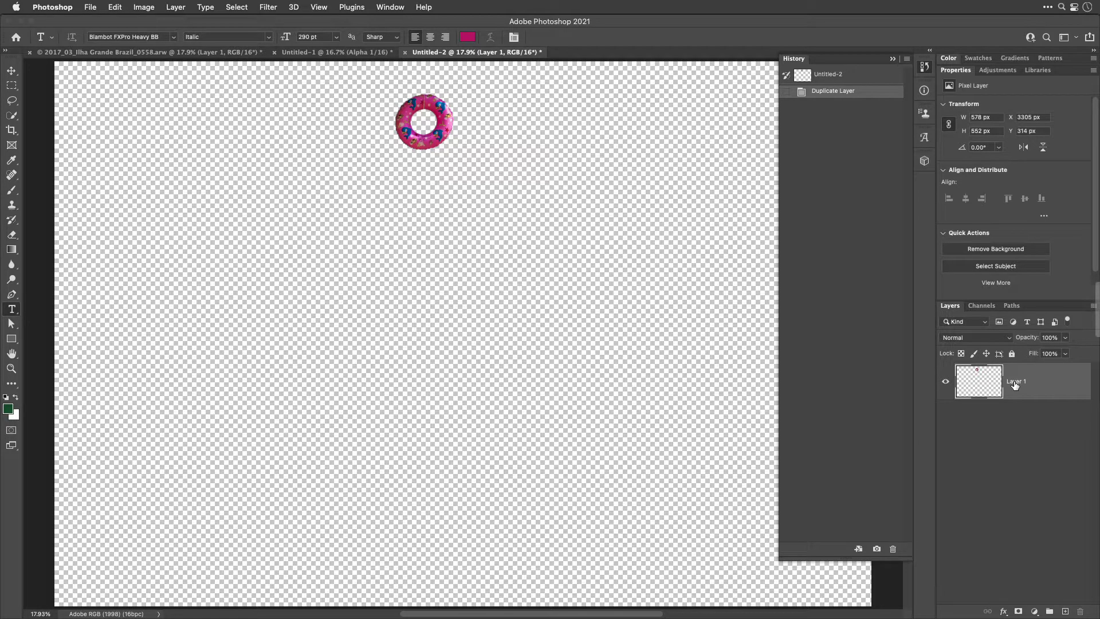
{"action": "left_click_drag", "start_coordinate": [1015, 385], "coordinate": [1064, 613]}
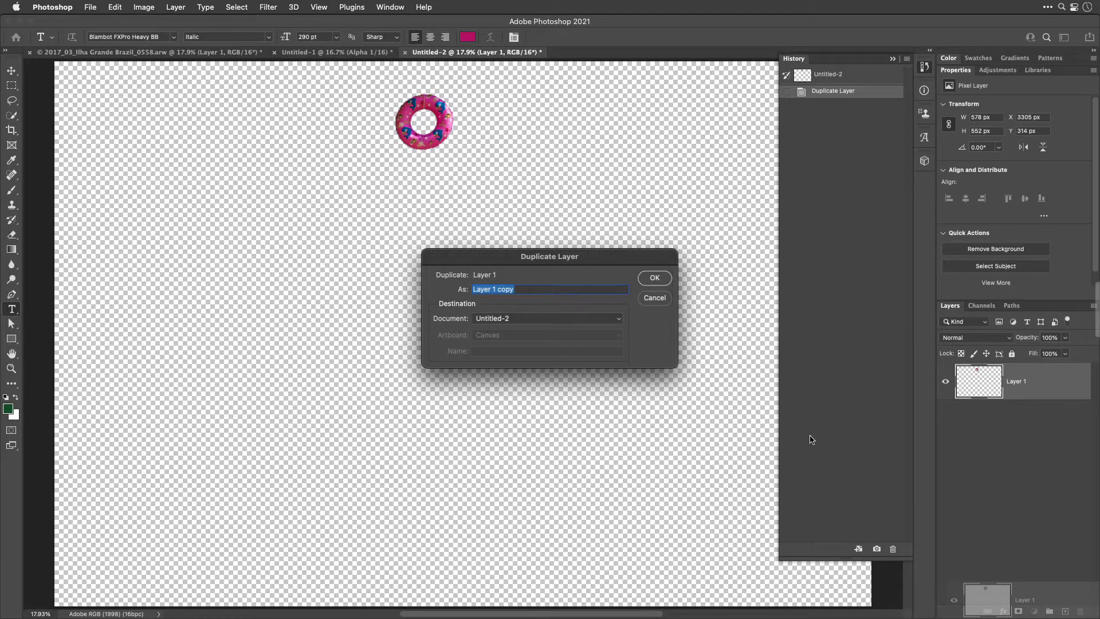
{"action": "left_click", "coordinate": [615, 321]}
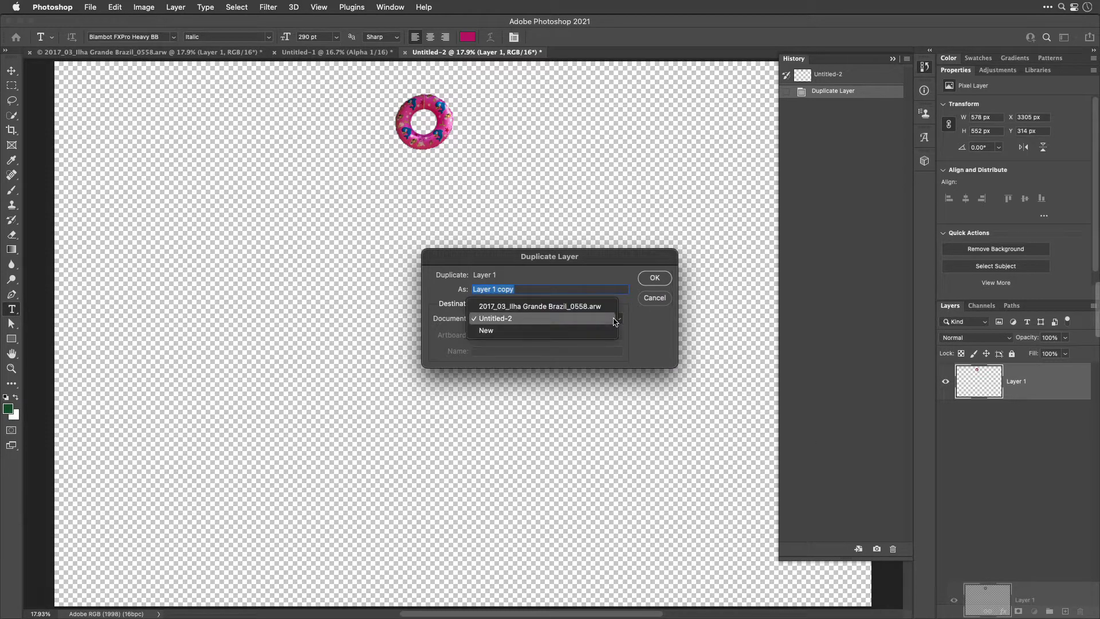
{"action": "left_click", "coordinate": [609, 306]}
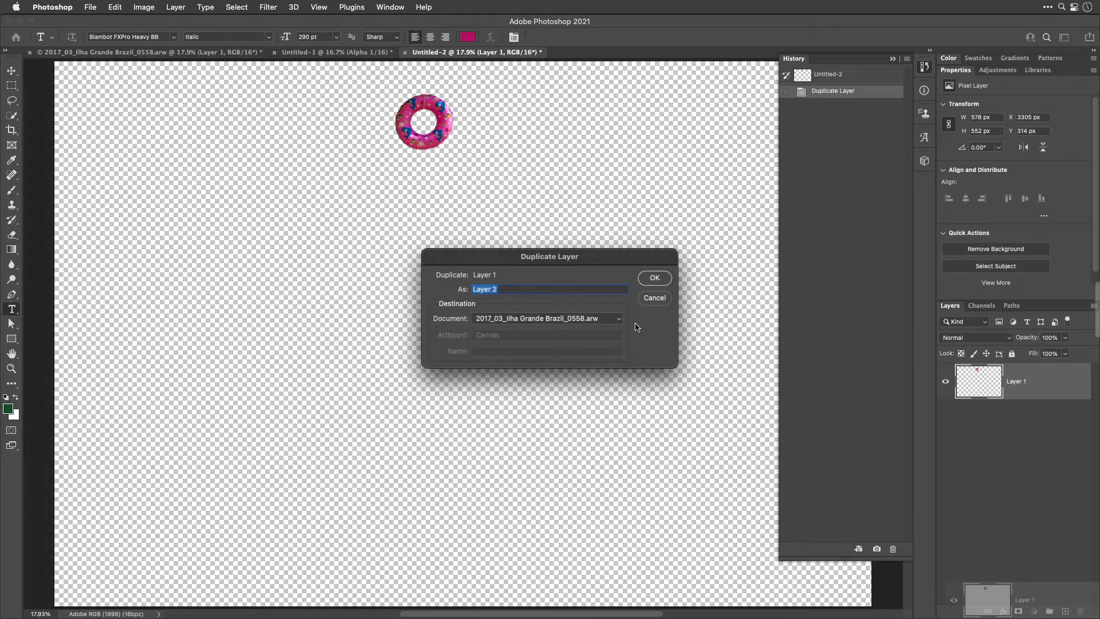
{"action": "left_click", "coordinate": [654, 281]}
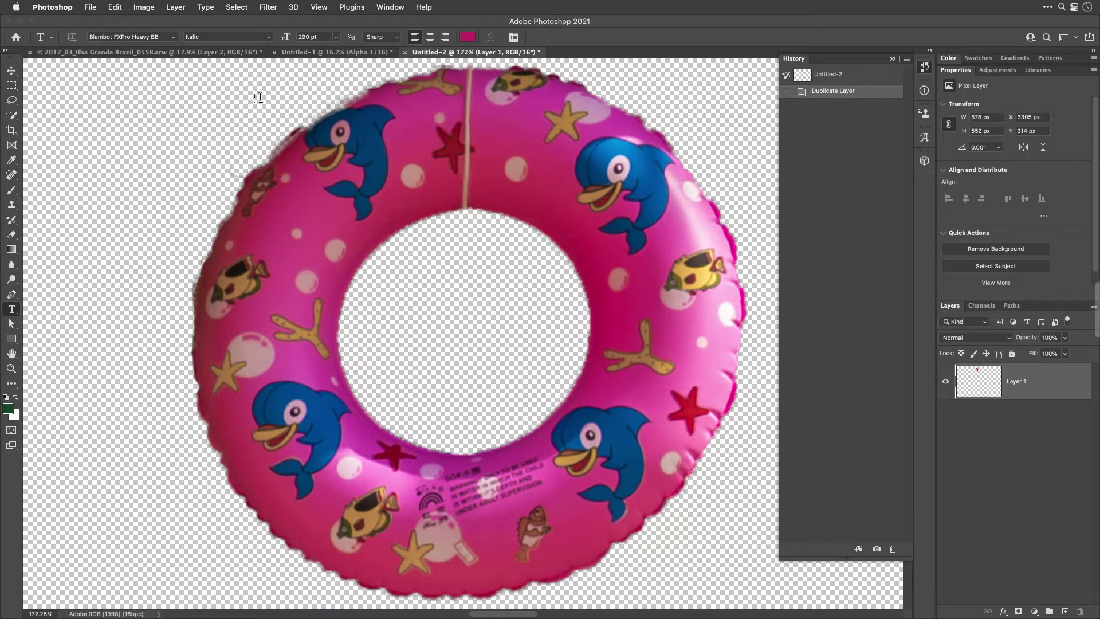
On the beach photo, step history back through New Layer, Merge Down and Spot Healing to Lasso.
{"action": "left_click", "coordinate": [117, 53]}
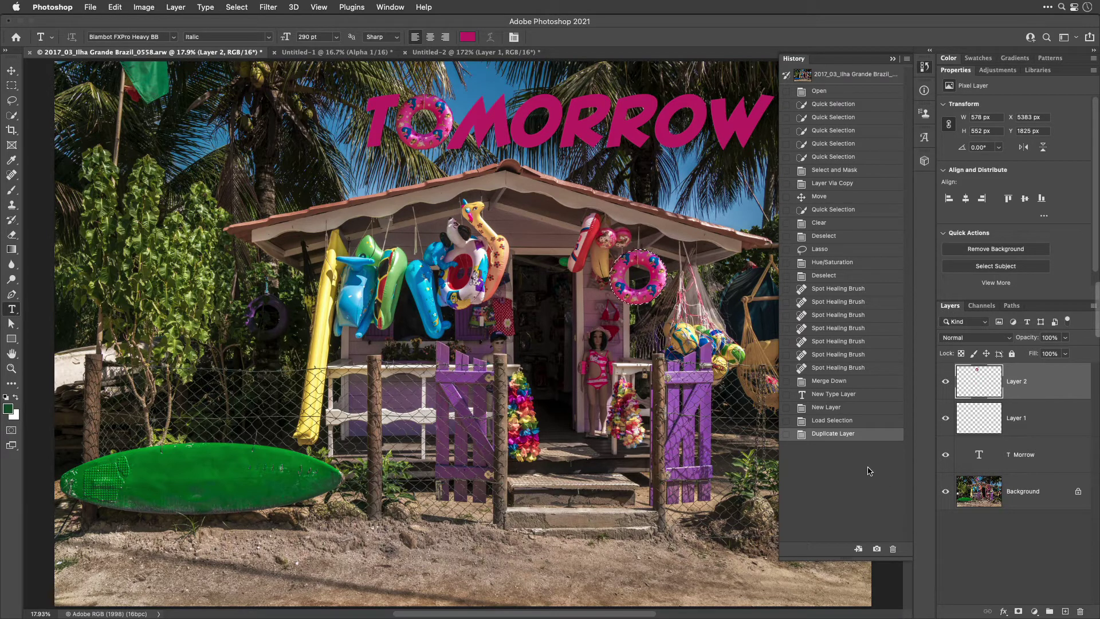
{"action": "left_click", "coordinate": [830, 420]}
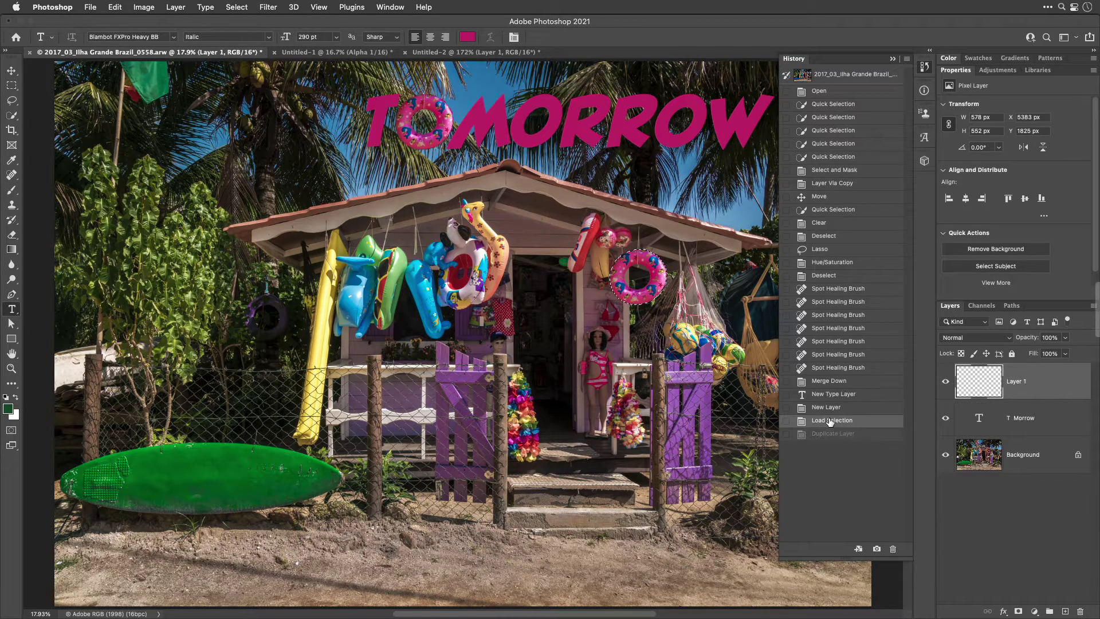
{"action": "left_click", "coordinate": [822, 395]}
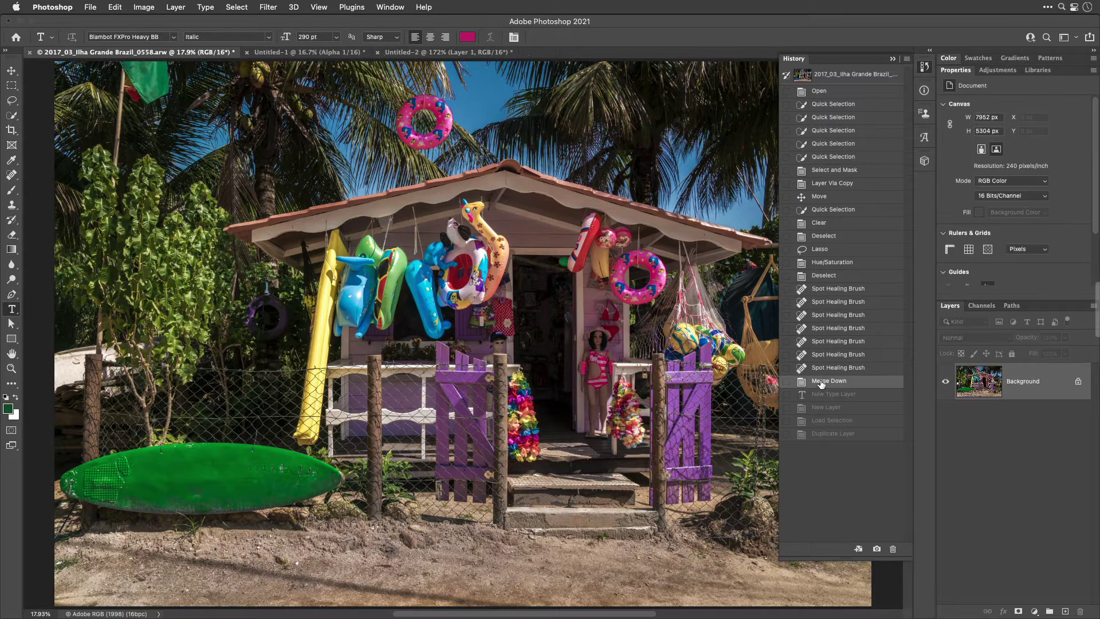
{"action": "left_click", "coordinate": [821, 372]}
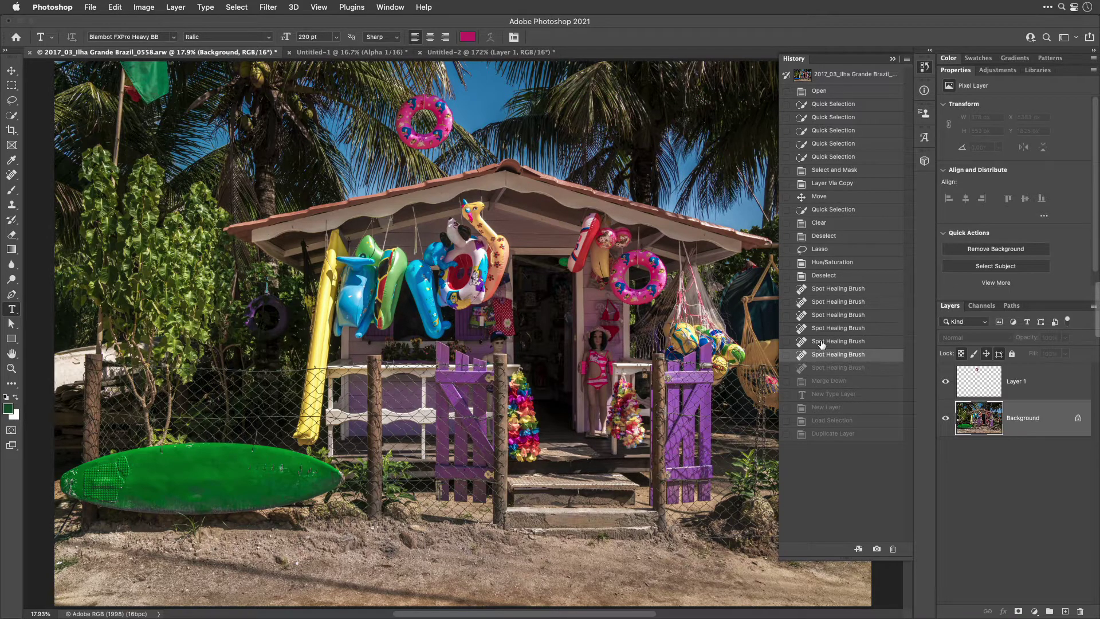
{"action": "left_click", "coordinate": [822, 344]}
{"action": "left_click", "coordinate": [820, 328]}
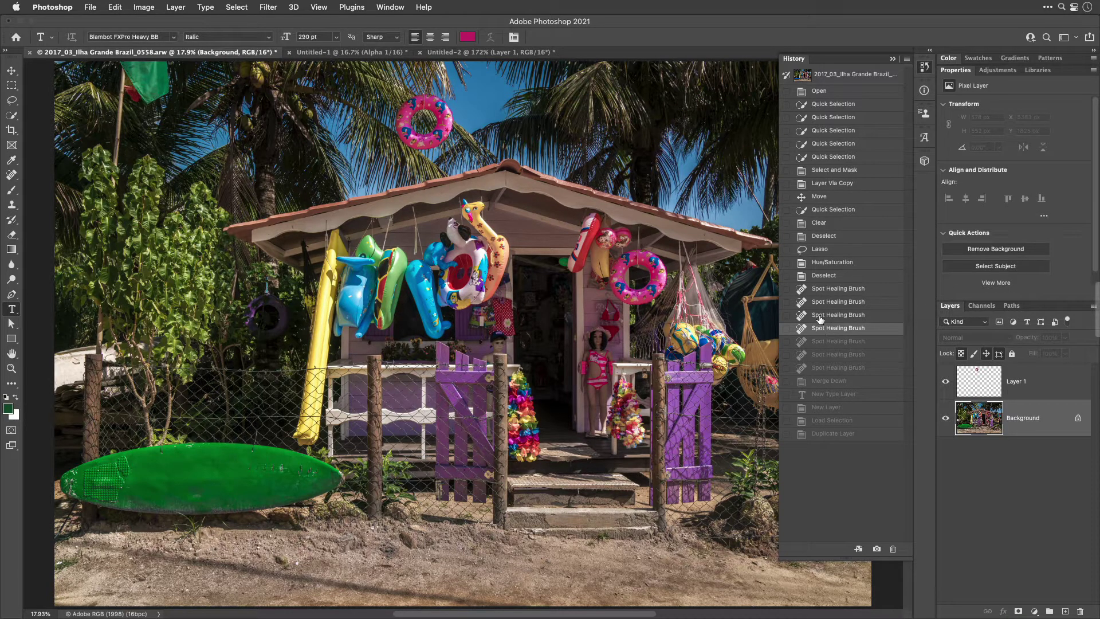
{"action": "left_click", "coordinate": [824, 303]}
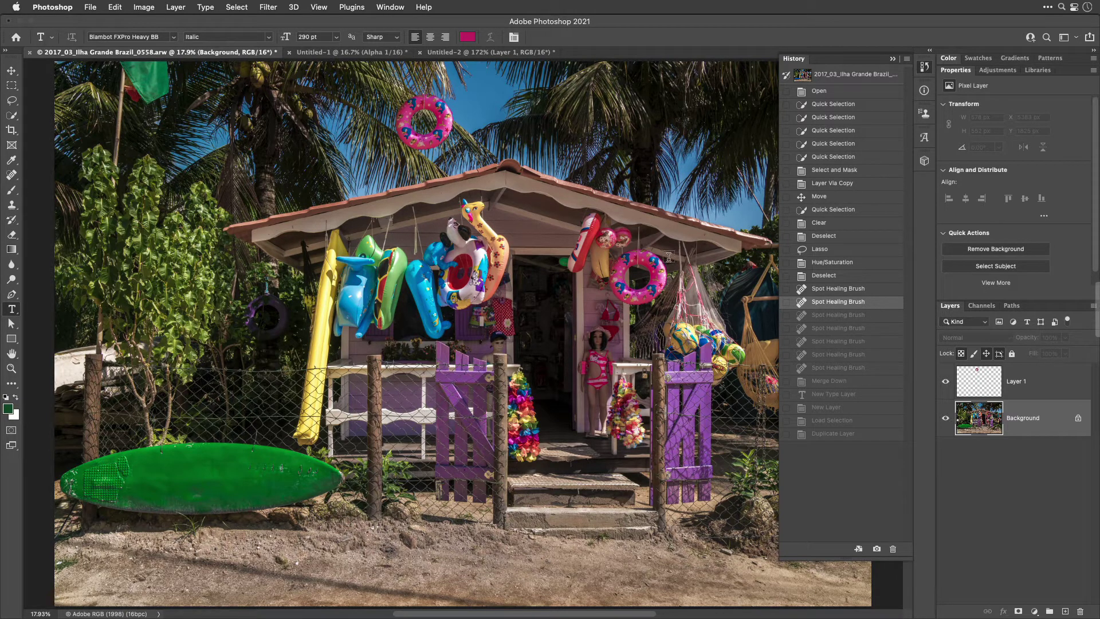
{"action": "left_click", "coordinate": [821, 248]}
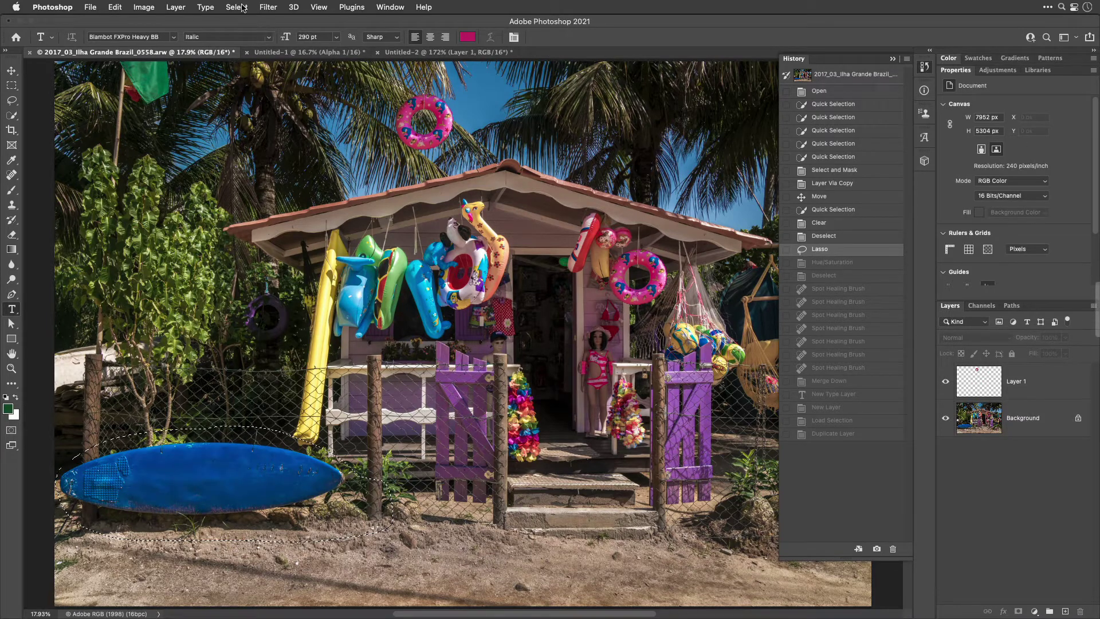
{"action": "left_click", "coordinate": [241, 8]}
{"action": "left_click", "coordinate": [238, 8]}
Jump to the Duplicate Layer state and lasso around the hanging inflatables on the left.
{"action": "left_click", "coordinate": [831, 433]}
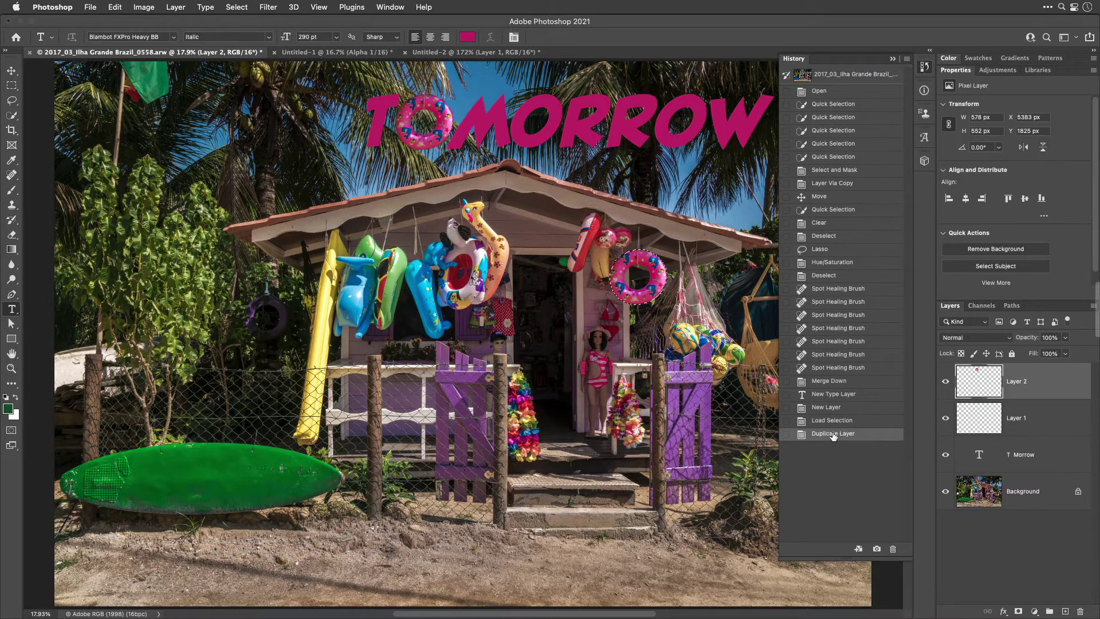
{"action": "left_click", "coordinate": [13, 101]}
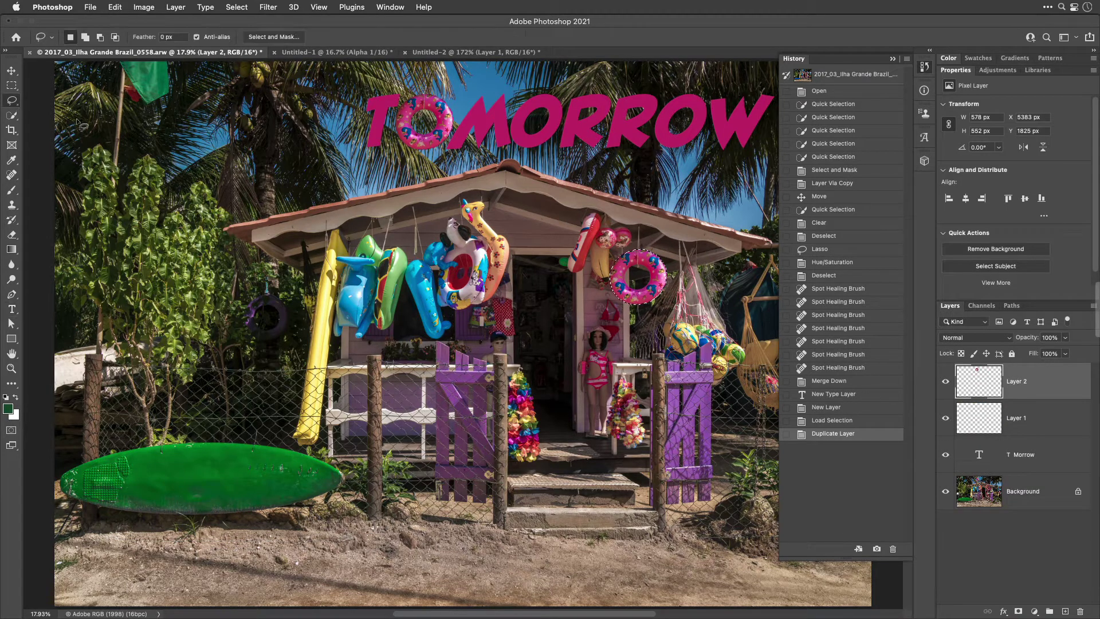
{"action": "mouse_move", "coordinate": [360, 221]}
{"action": "left_mouse_down"}
{"action": "mouse_move", "coordinate": [347, 225]}
{"action": "mouse_move", "coordinate": [352, 213]}
{"action": "mouse_move", "coordinate": [361, 232]}
{"action": "mouse_move", "coordinate": [425, 251]}
{"action": "mouse_move", "coordinate": [378, 241]}
{"action": "mouse_move", "coordinate": [336, 293]}
{"action": "left_mouse_up"}
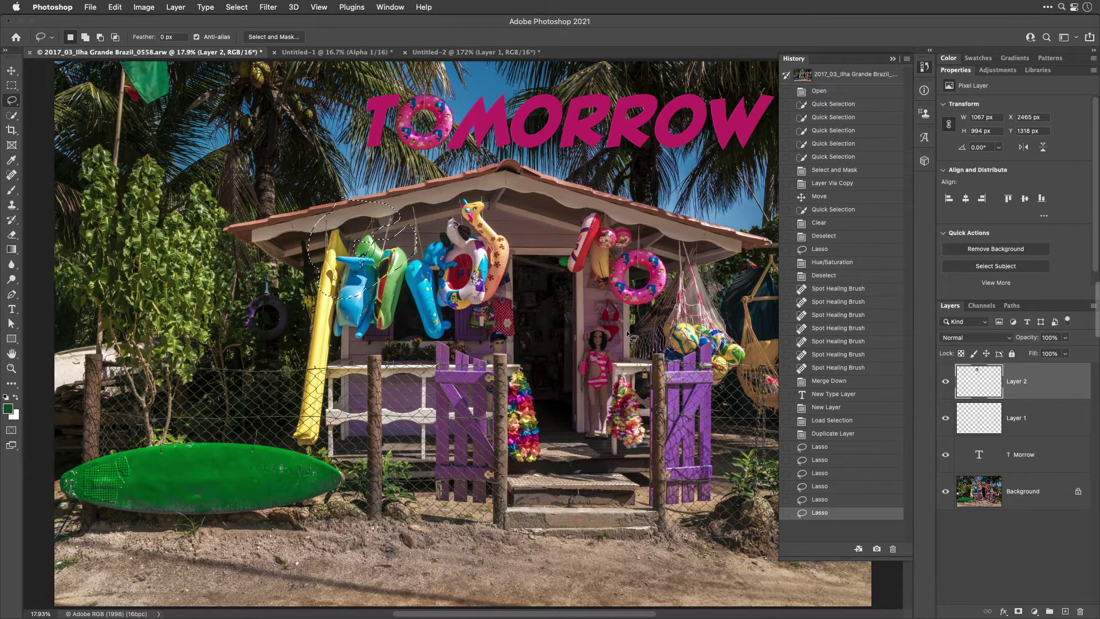
{"action": "left_click", "coordinate": [55, 3]}
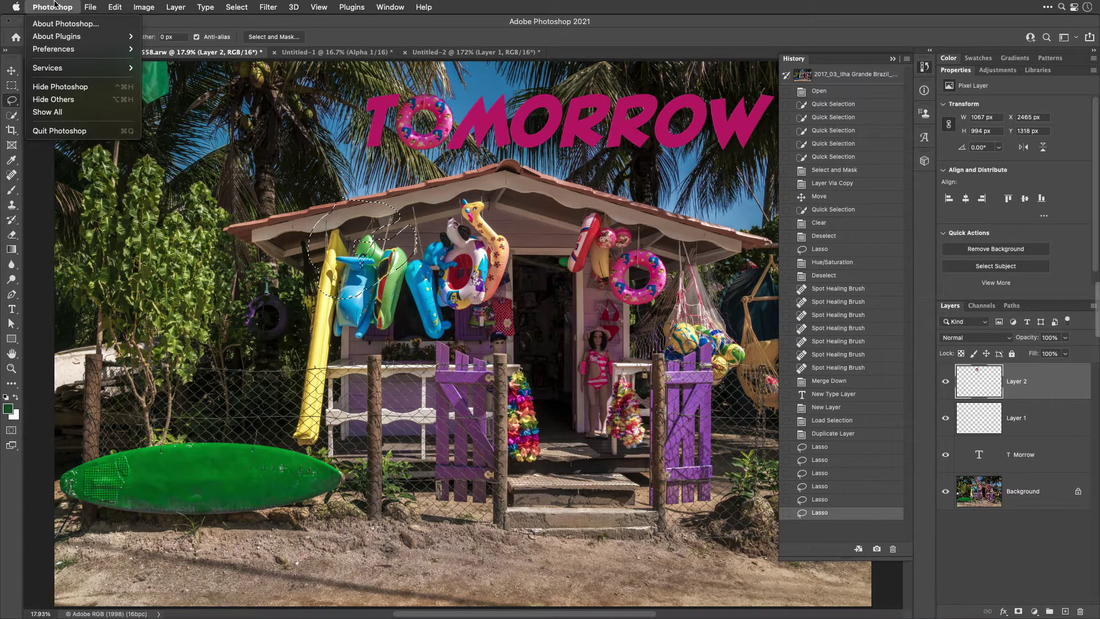
{"action": "mouse_move", "coordinate": [53, 49]}
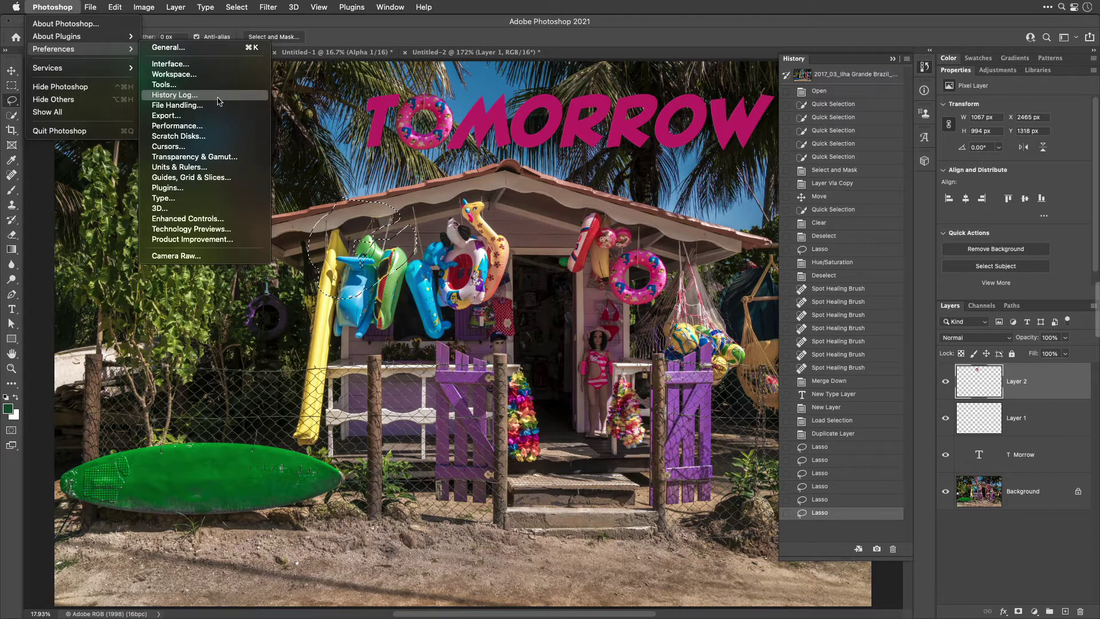
Raise History States to 150 in Performance preferences, then close Preferences.
{"action": "left_click", "coordinate": [222, 127]}
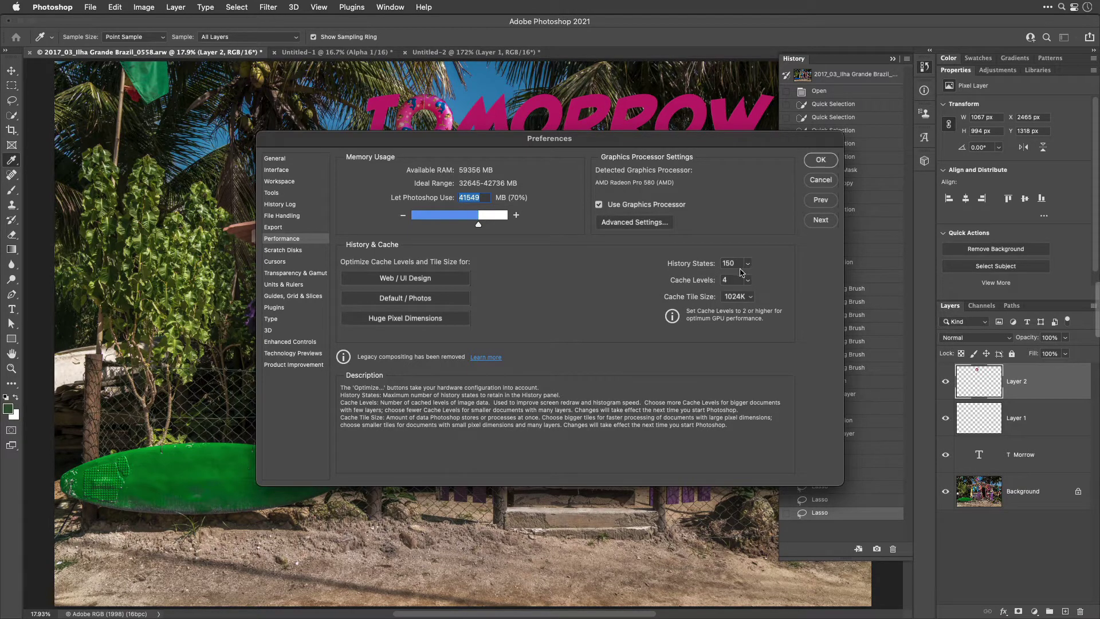
{"action": "double_click", "coordinate": [737, 263]}
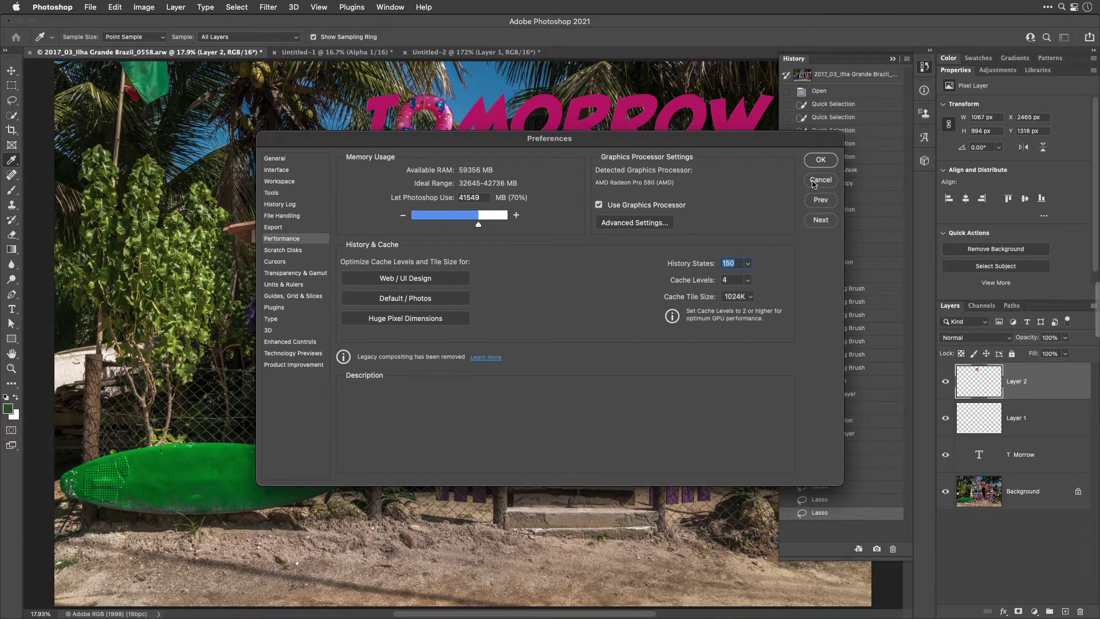
{"action": "left_click", "coordinate": [819, 160]}
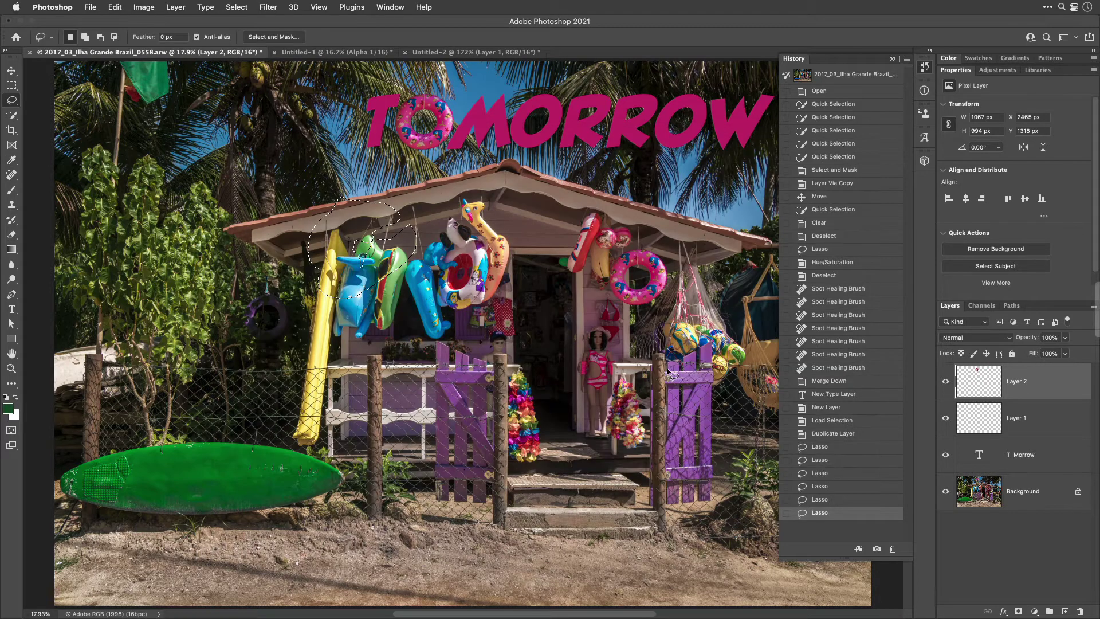
Deselect the inflatables, switch to a 400 px History Brush, and target the Background layer.
{"action": "key", "text": "ctrl+d"}
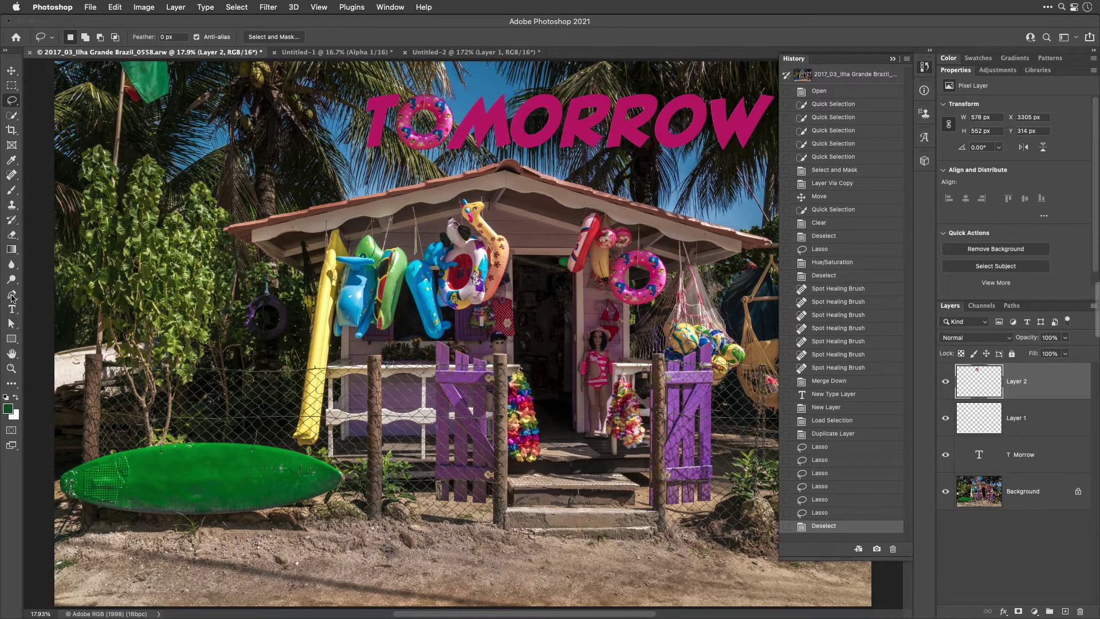
{"action": "left_click", "coordinate": [12, 220]}
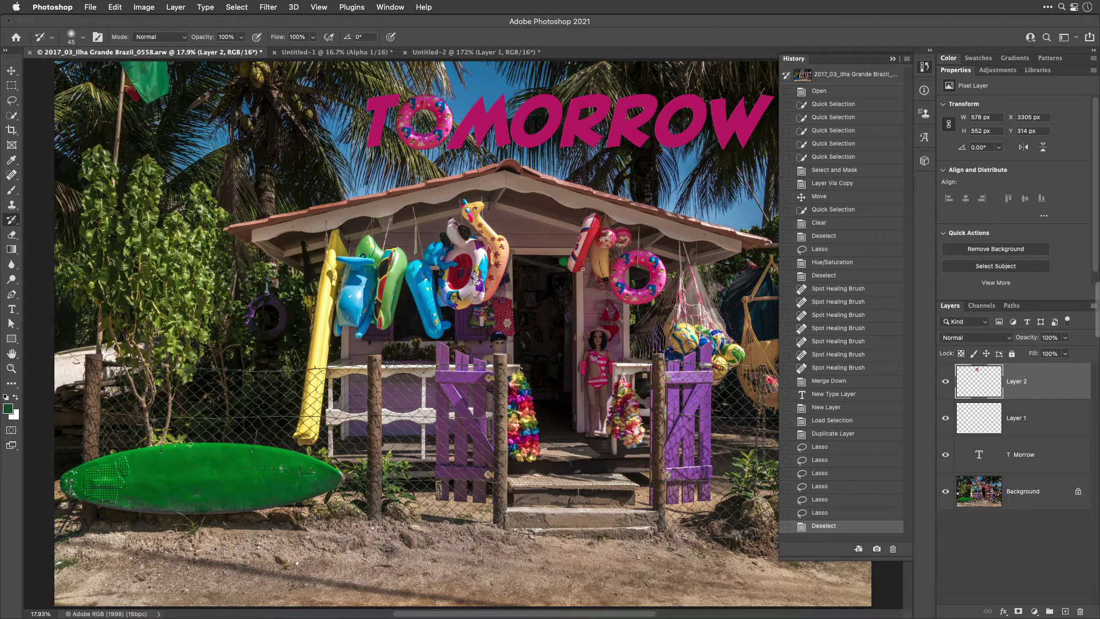
{"action": "key", "text": "bracketright"}
{"action": "key", "text": "bracketright"}
{"action": "key", "text": "bracketright"}
{"action": "left_click", "coordinate": [1017, 492]}
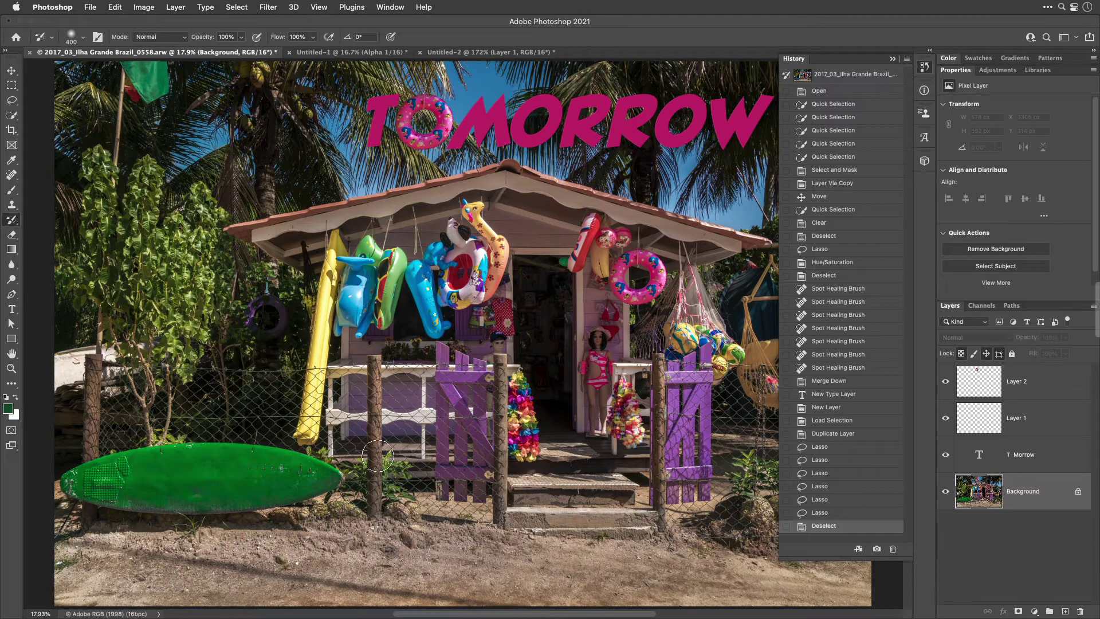
Paint the surfboard's right half blue, then paint green into its middle from the Deselect state.
{"action": "mouse_move", "coordinate": [333, 462]}
{"action": "left_mouse_down"}
{"action": "mouse_move", "coordinate": [236, 451]}
{"action": "mouse_move", "coordinate": [417, 464]}
{"action": "left_mouse_up"}
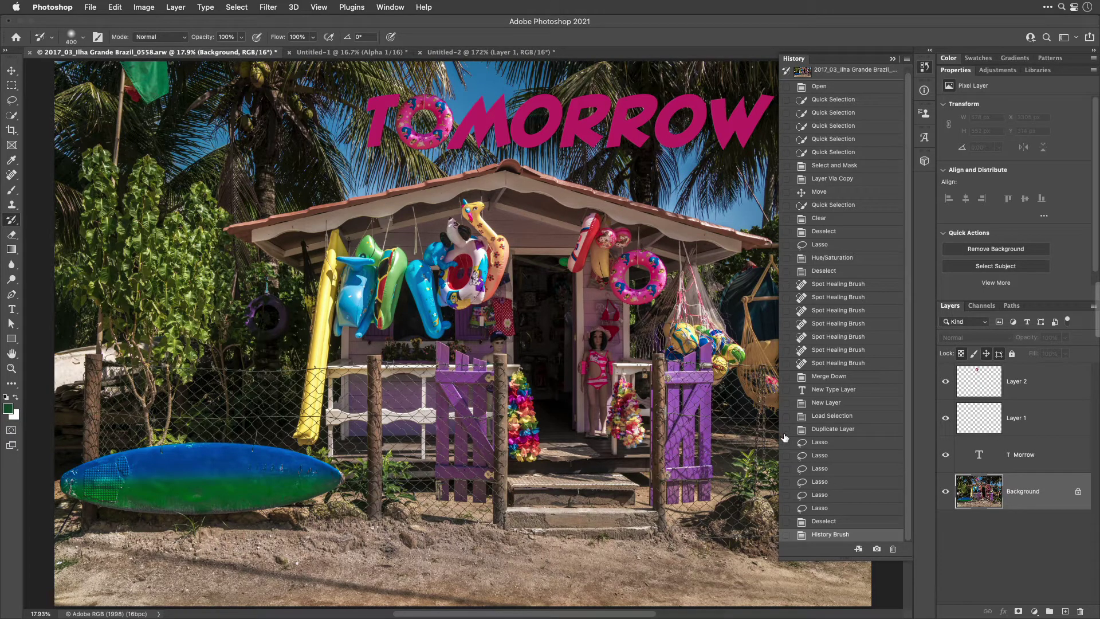
{"action": "left_click", "coordinate": [785, 522]}
{"action": "mouse_move", "coordinate": [189, 482]}
{"action": "left_mouse_down"}
{"action": "mouse_move", "coordinate": [245, 479]}
{"action": "mouse_move", "coordinate": [240, 447]}
{"action": "left_mouse_up"}
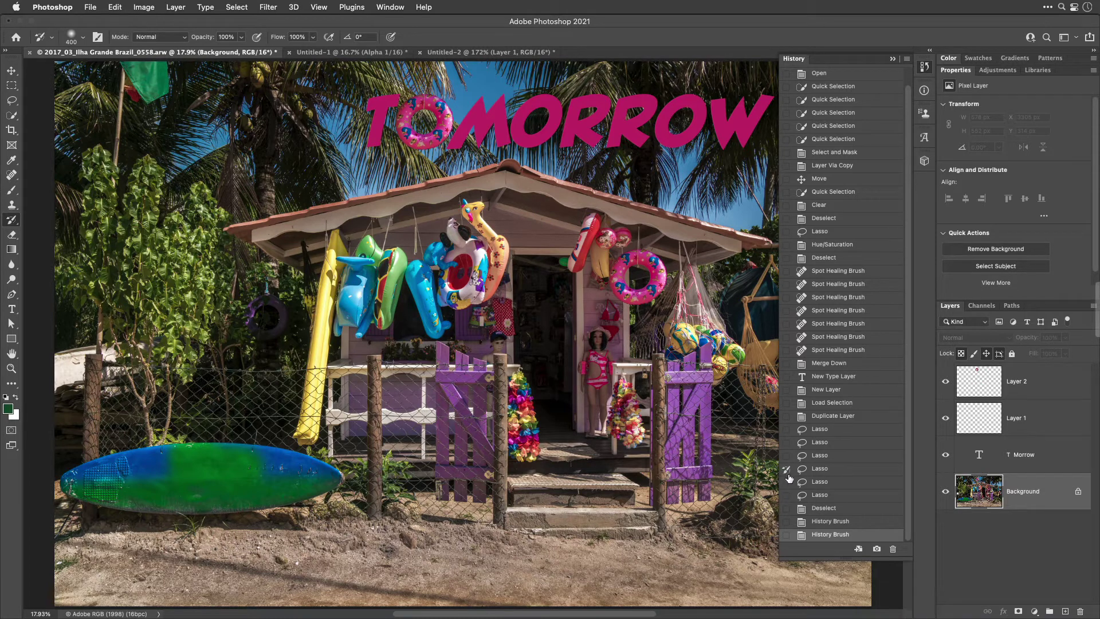
{"action": "scroll", "coordinate": [847, 461], "scroll_direction": "up", "scroll_amount": 1}
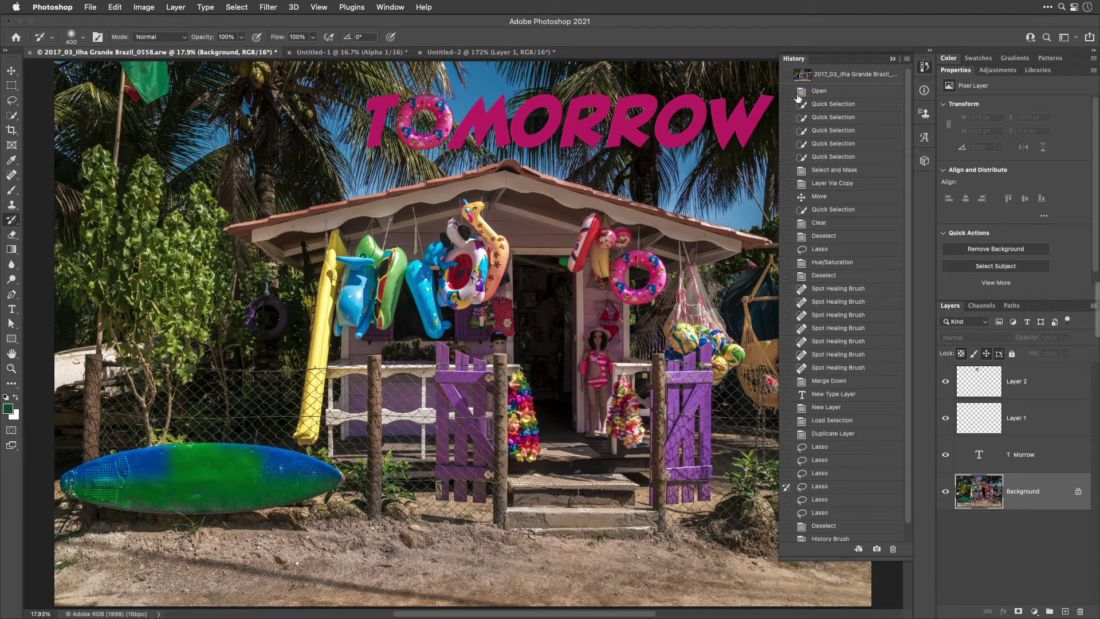
Mark the document's opening snapshot at the top of History as the brush source.
{"action": "left_click", "coordinate": [786, 75]}
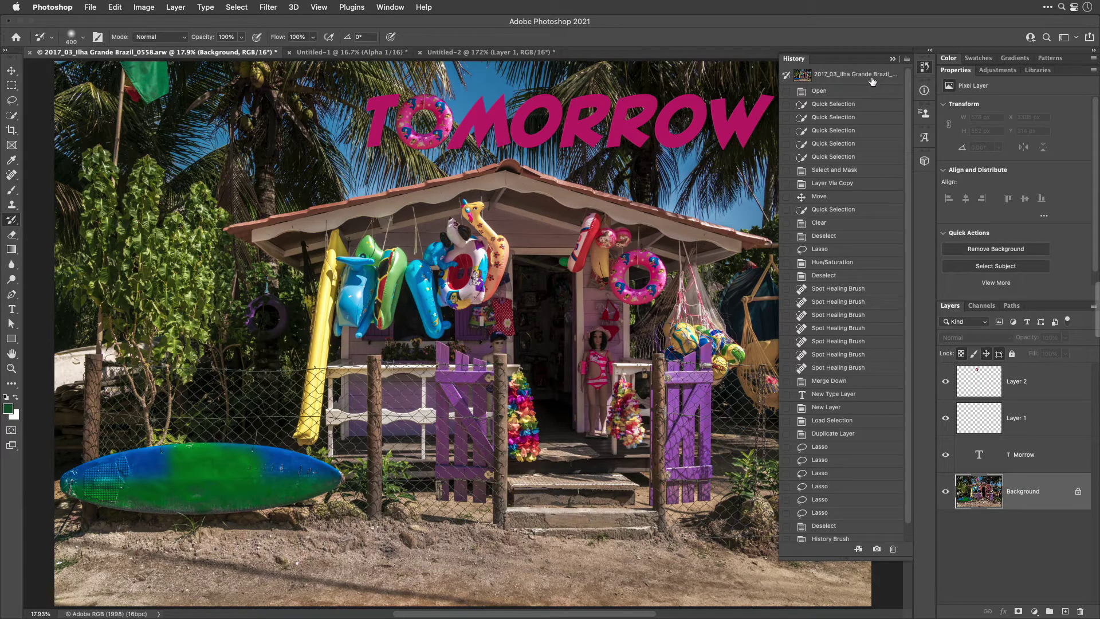